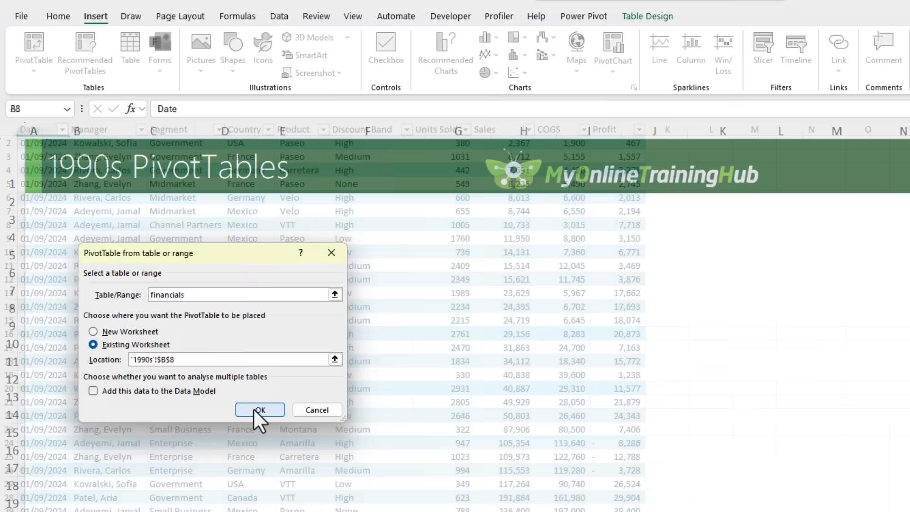
# Step: Build the PivotTable with Product as row labels and Sales as summed values
pyautogui.moveTo(604, 218); pyautogui.dragTo(425, 176)
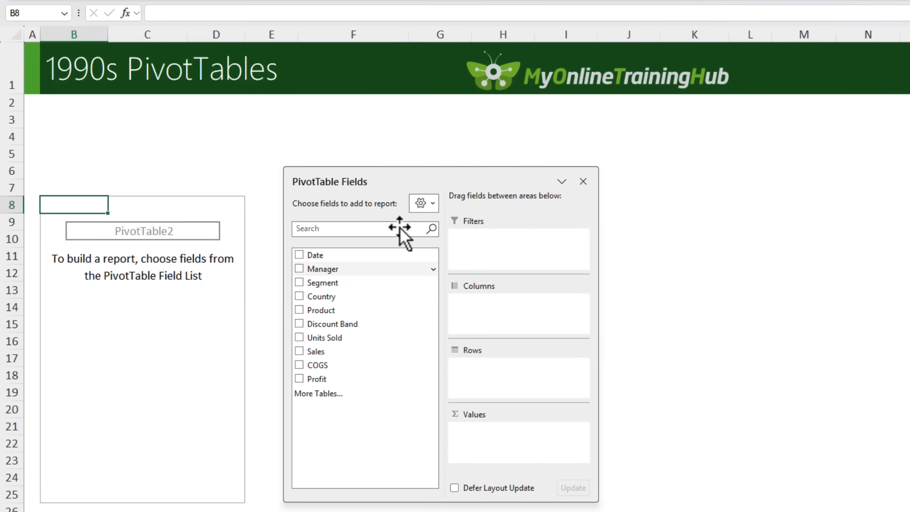
pyautogui.click(299, 351)
pyautogui.click(298, 310)
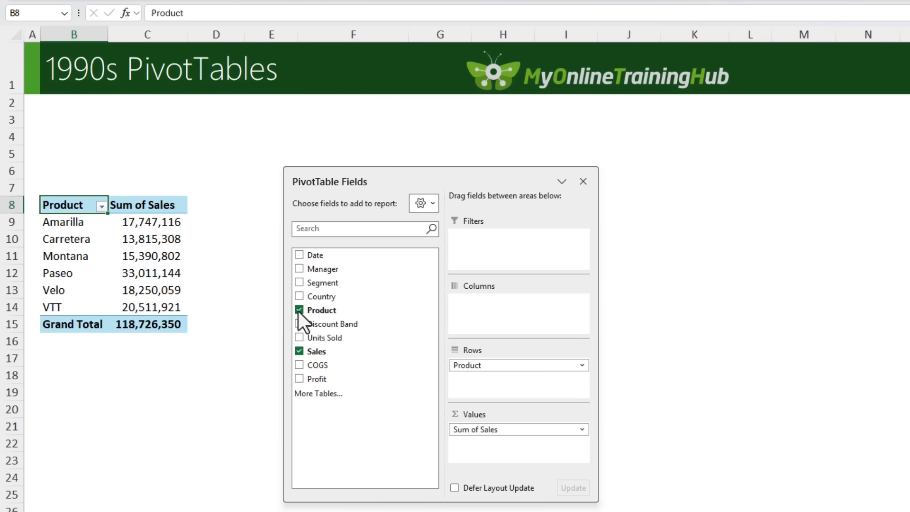
# Step: Add Sales to the PivotTable values a second time and show that column as % of Grand Total
pyautogui.moveTo(337, 353); pyautogui.dragTo(482, 439)
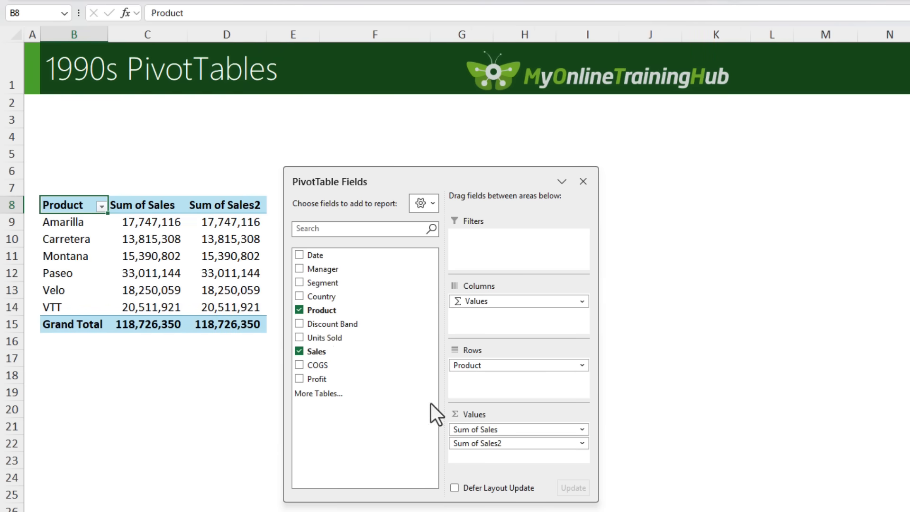
pyautogui.rightClick(214, 256)
pyautogui.moveTo(228, 443)
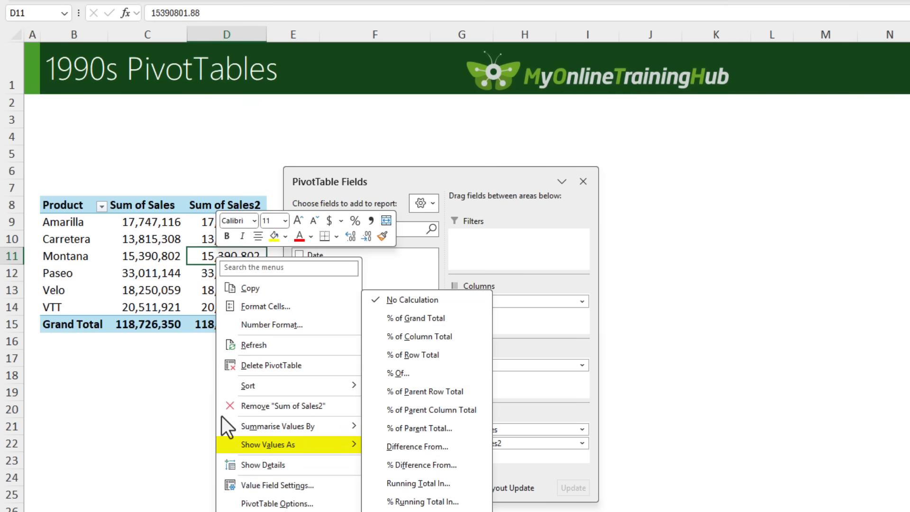
pyautogui.click(379, 317)
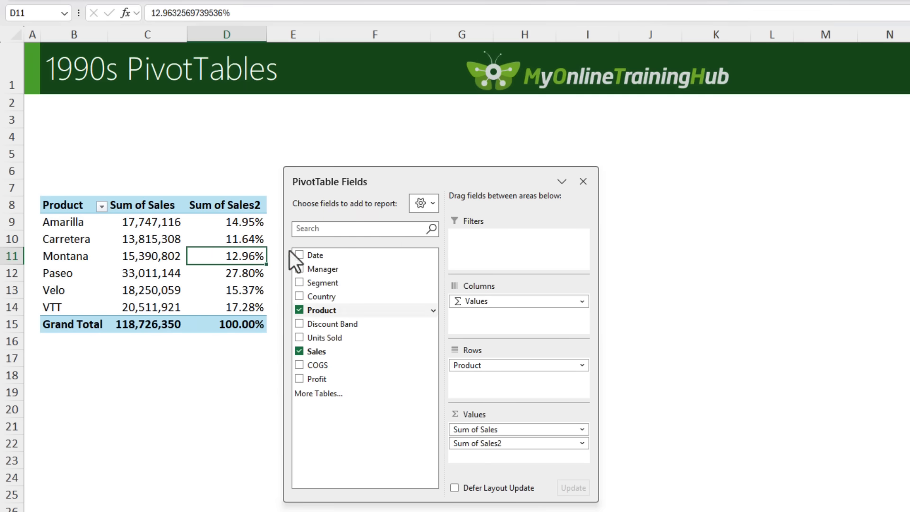
# Step: Rename the header of the second sales column as "% of Total"
pyautogui.click(236, 205)
pyautogui.write('% of Total')
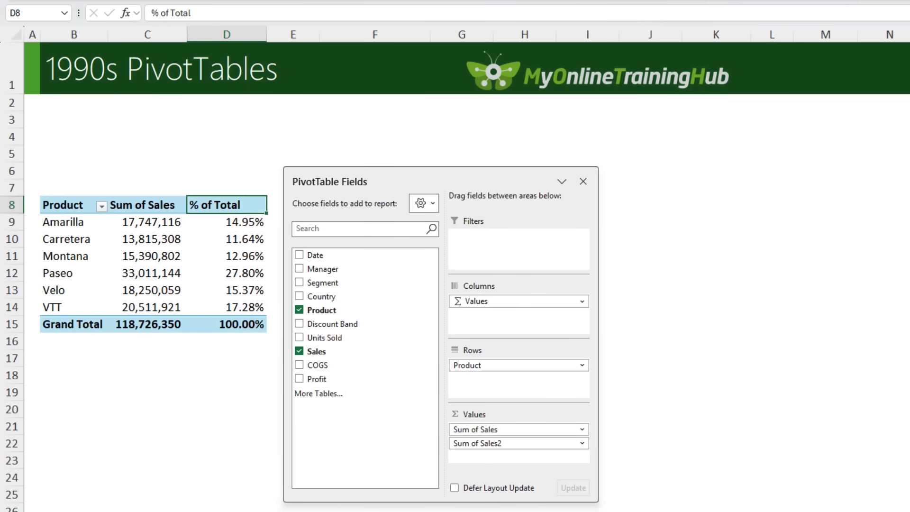
pyautogui.press('Return')
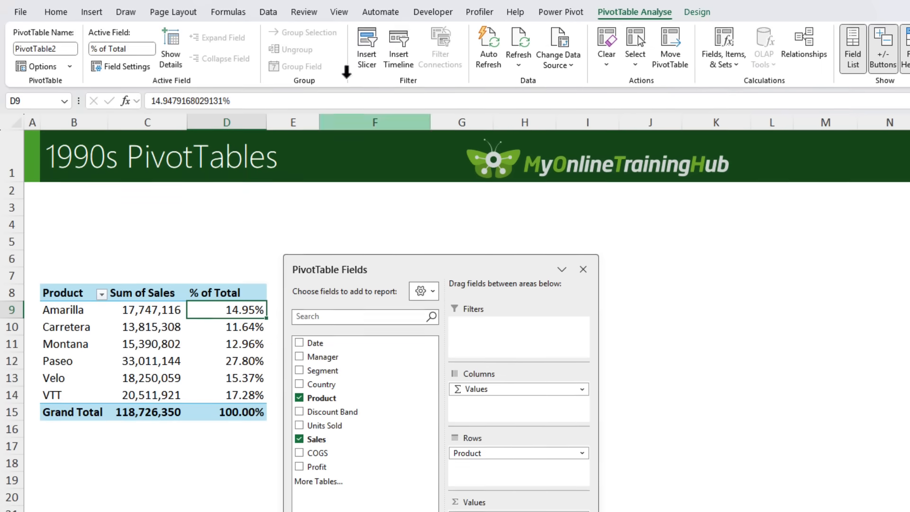
# Step: Insert slicers for Manager, Segment, Country and Discount Band for the PivotTable
pyautogui.click(361, 57)
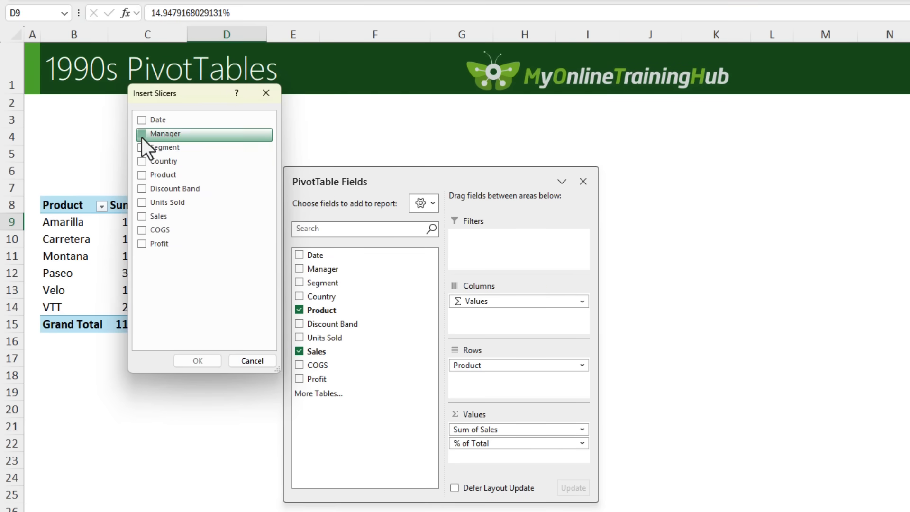
pyautogui.click(141, 135)
pyautogui.click(141, 148)
pyautogui.click(140, 160)
pyautogui.click(141, 189)
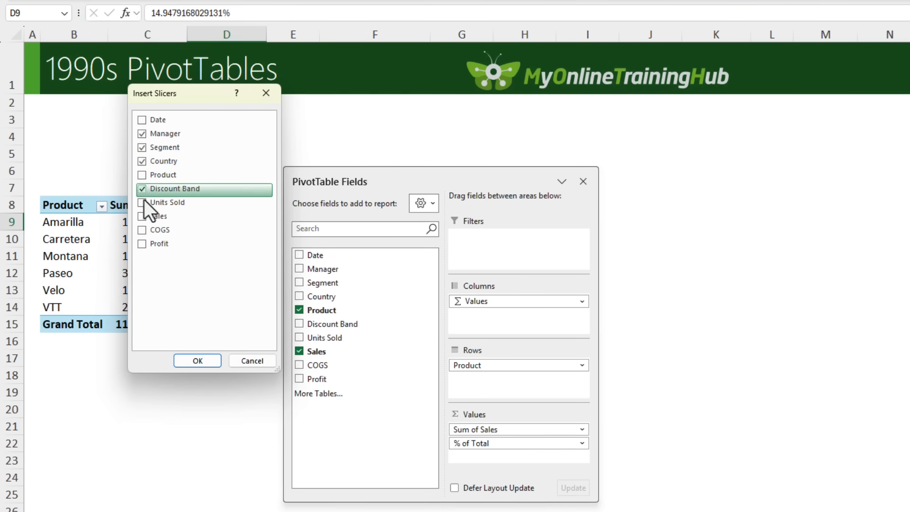
pyautogui.click(197, 360)
# Step: Select all four slicers, move them nearer the PivotTable and delete them
pyautogui.keyDown('ctrl'); pyautogui.click(647, 216); pyautogui.keyUp('ctrl')
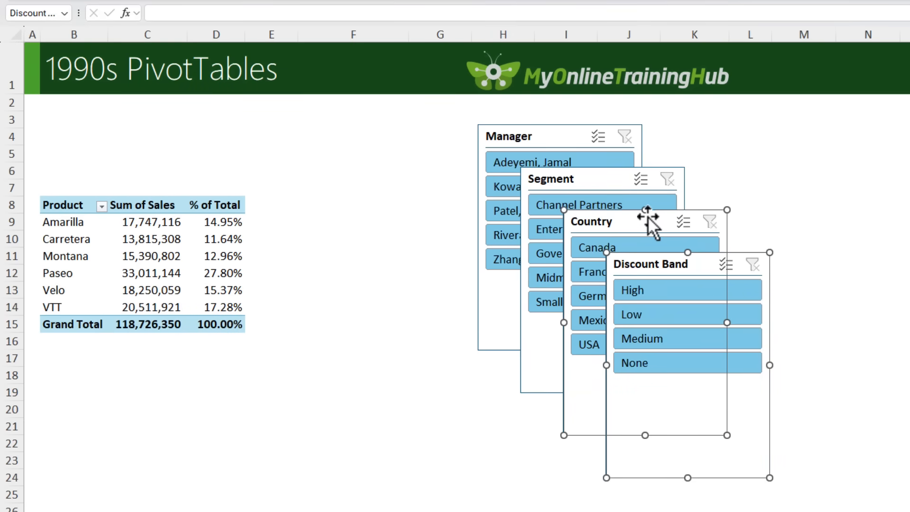
pyautogui.keyDown('ctrl'); pyautogui.click(605, 176); pyautogui.keyUp('ctrl')
pyautogui.keyDown('ctrl'); pyautogui.click(578, 139); pyautogui.keyUp('ctrl')
pyautogui.moveTo(577, 138); pyautogui.dragTo(482, 136)
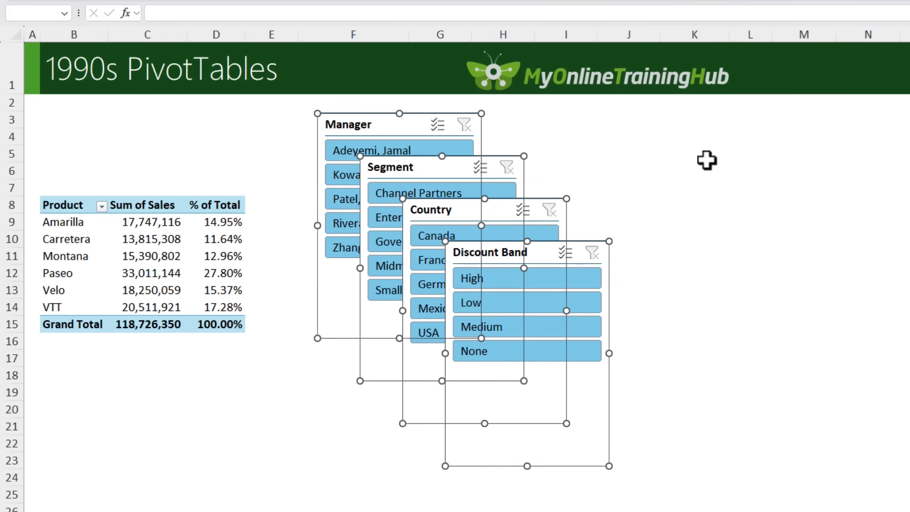
pyautogui.press('Delete')
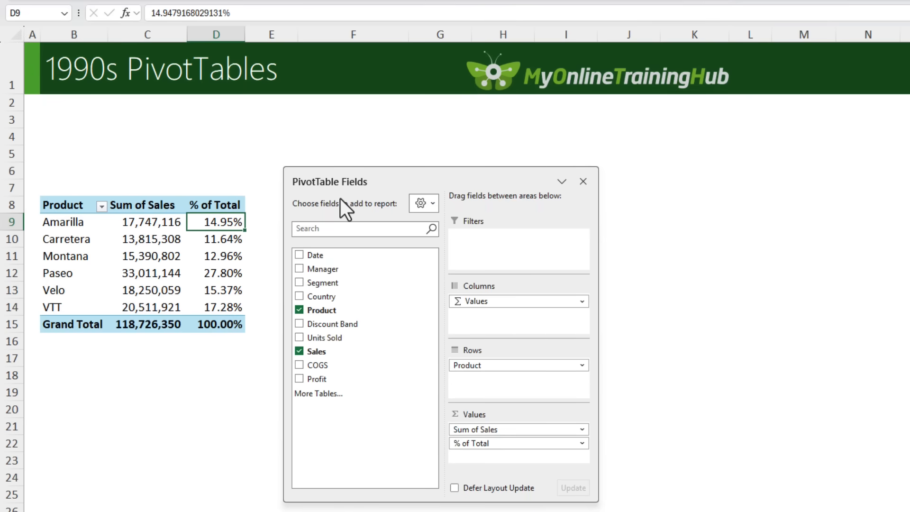
# Step: Add Manager, Segment, Country and Discount Band as report filters of the PivotTable
pyautogui.moveTo(324, 265); pyautogui.dragTo(464, 258)
pyautogui.moveTo(325, 284); pyautogui.dragTo(488, 260)
pyautogui.moveTo(313, 297); pyautogui.dragTo(503, 266)
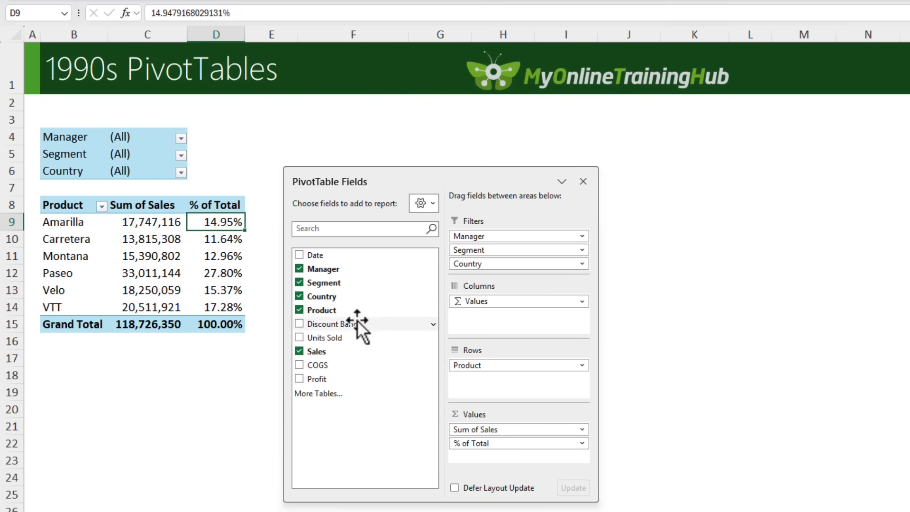
pyautogui.moveTo(357, 320); pyautogui.dragTo(477, 264)
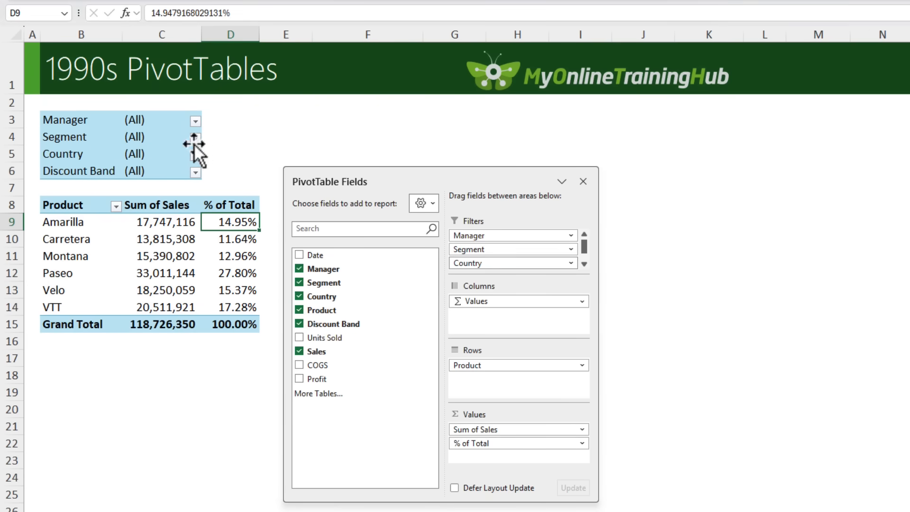
# Step: Set the PivotTable's report filter fields per column to 2, keeping the Down, Then Over order, and move the field list aside
pyautogui.moveTo(106, 120); pyautogui.dragTo(194, 172)
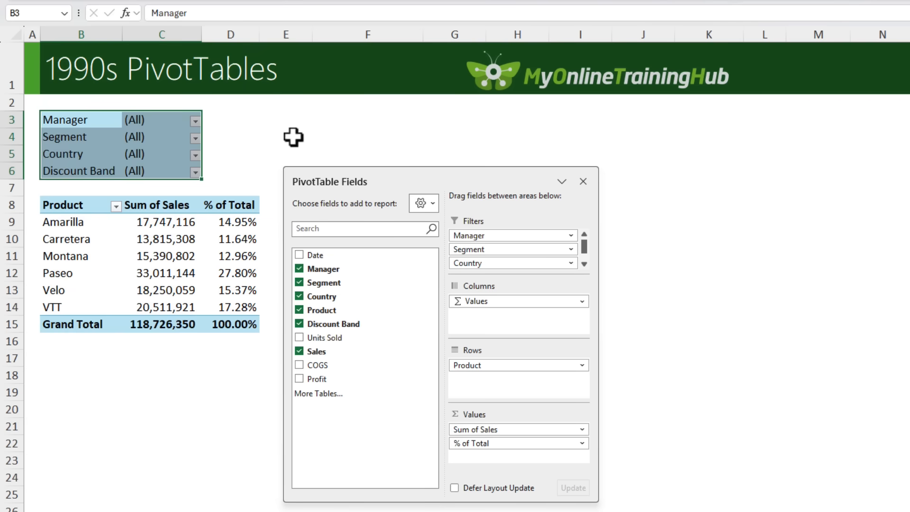
pyautogui.click(182, 235)
pyautogui.rightClick(181, 235)
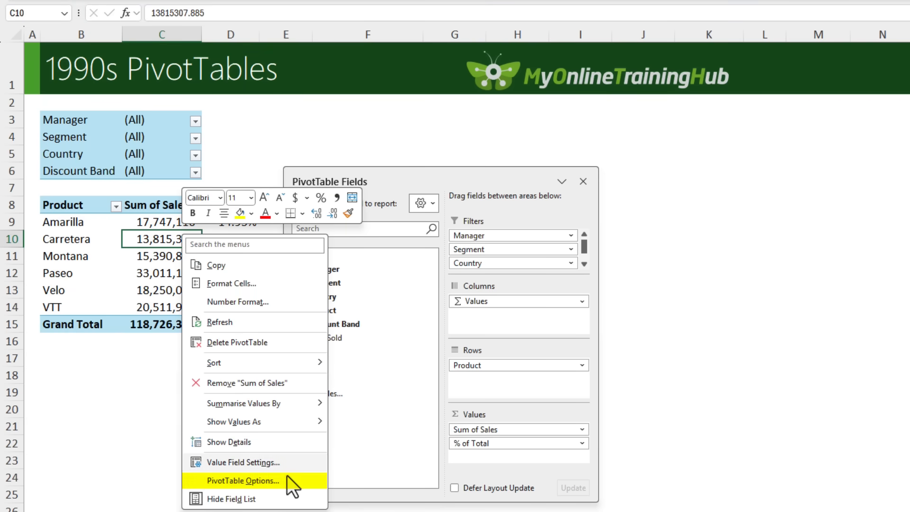
pyautogui.click(289, 482)
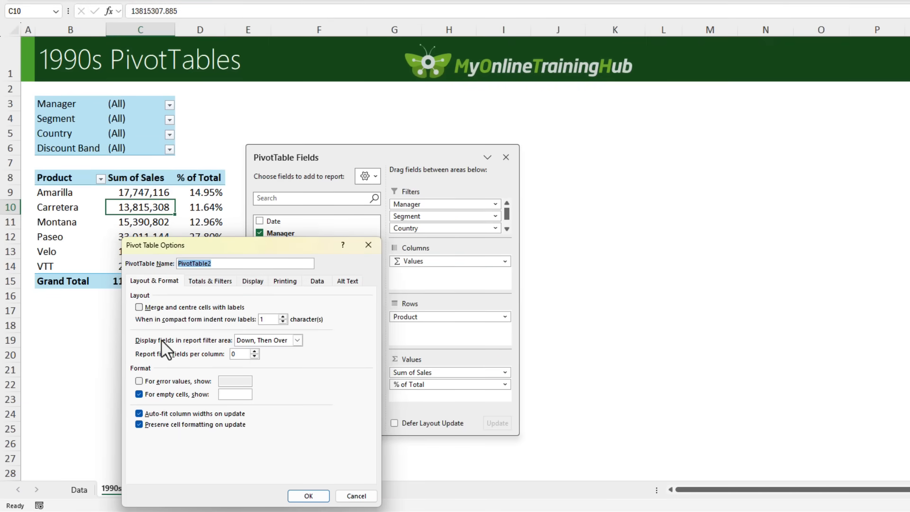
pyautogui.click(281, 342)
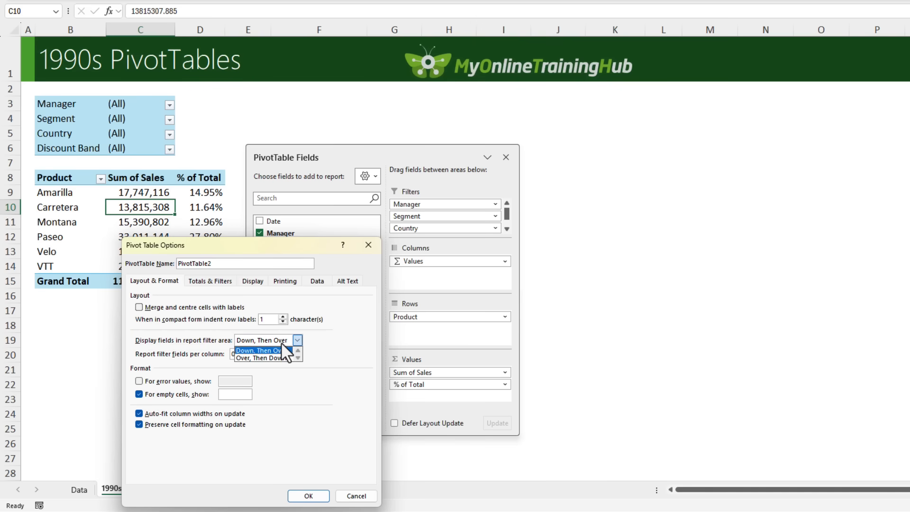
pyautogui.press('Down')
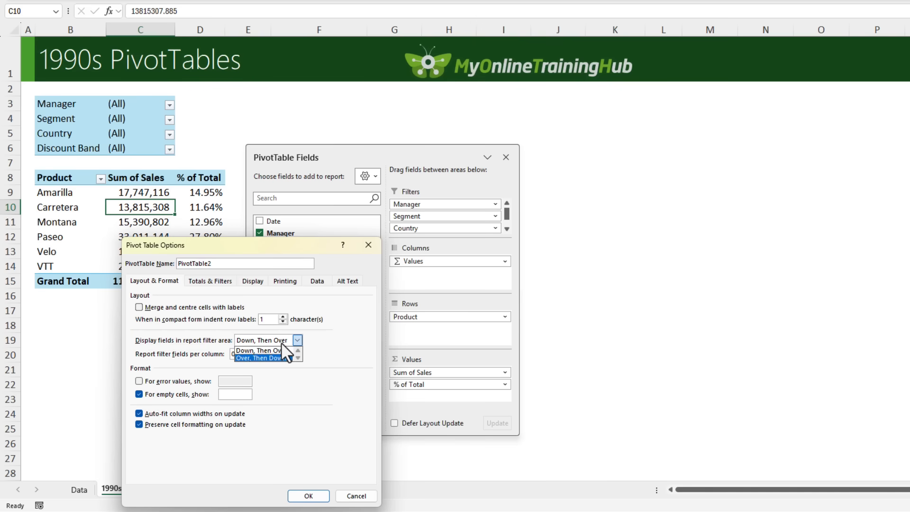
pyautogui.click(295, 342)
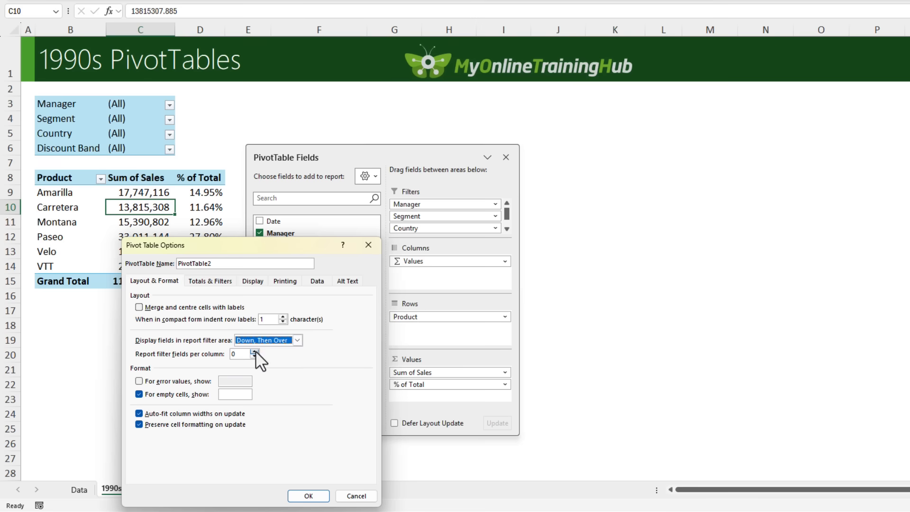
pyautogui.click(254, 352)
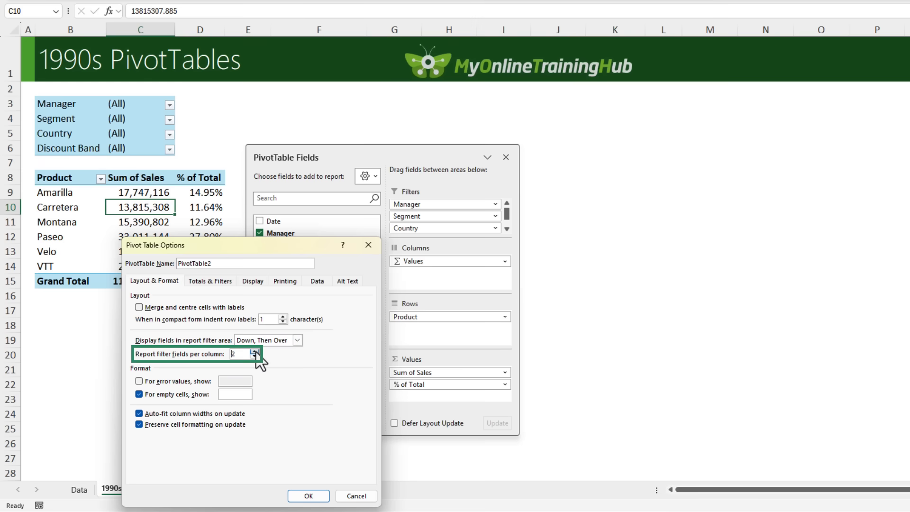
pyautogui.click(298, 494)
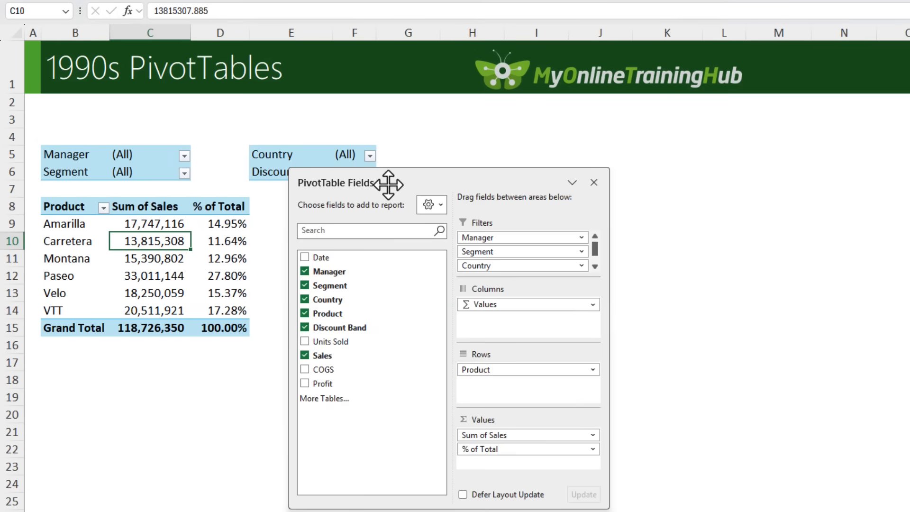
pyautogui.moveTo(397, 159); pyautogui.dragTo(522, 159)
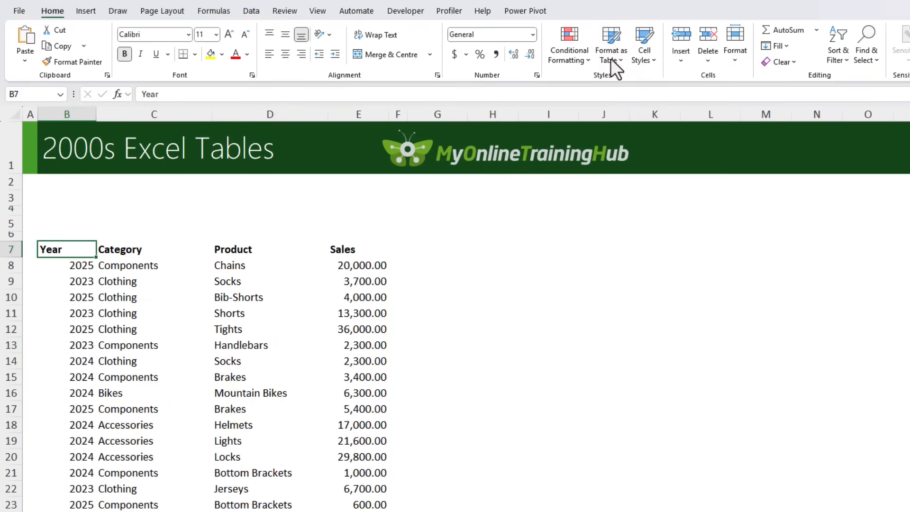
# Step: Format the data range B7:E82 as a table with headers in a green Medium style
pyautogui.click(610, 57)
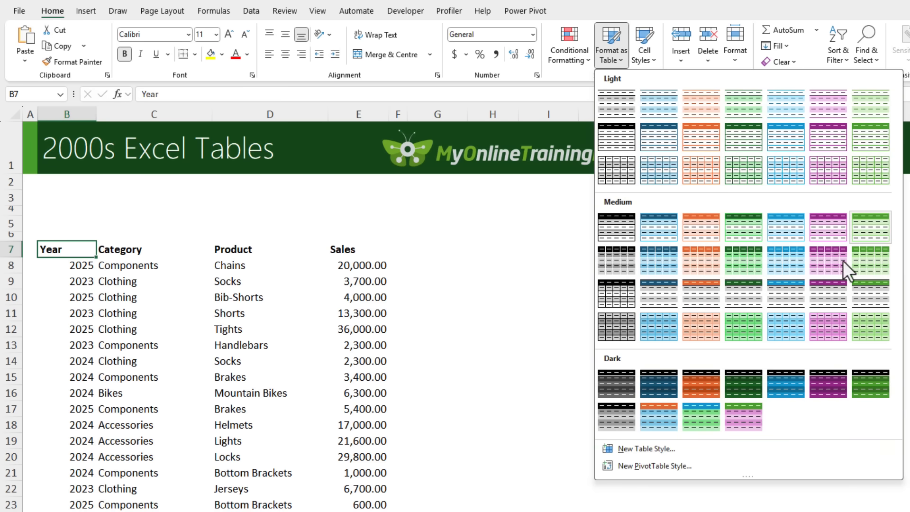
pyautogui.click(872, 228)
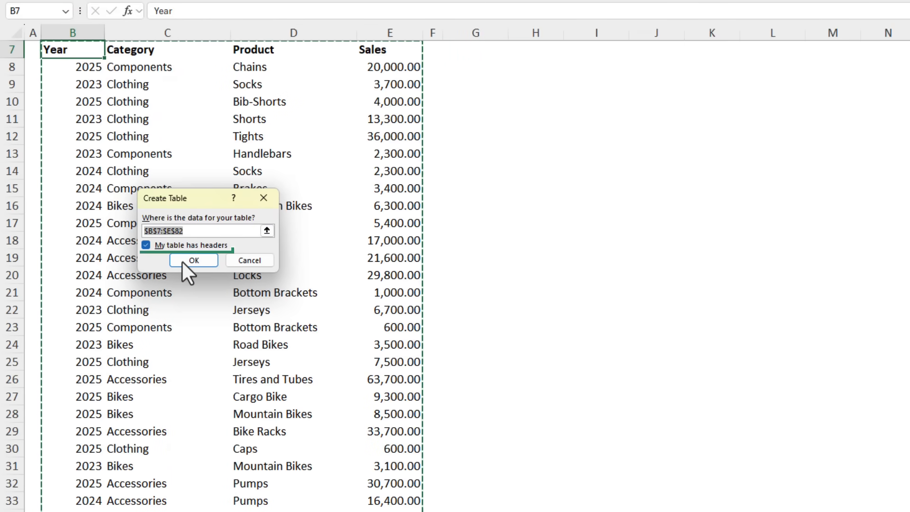
pyautogui.click(182, 262)
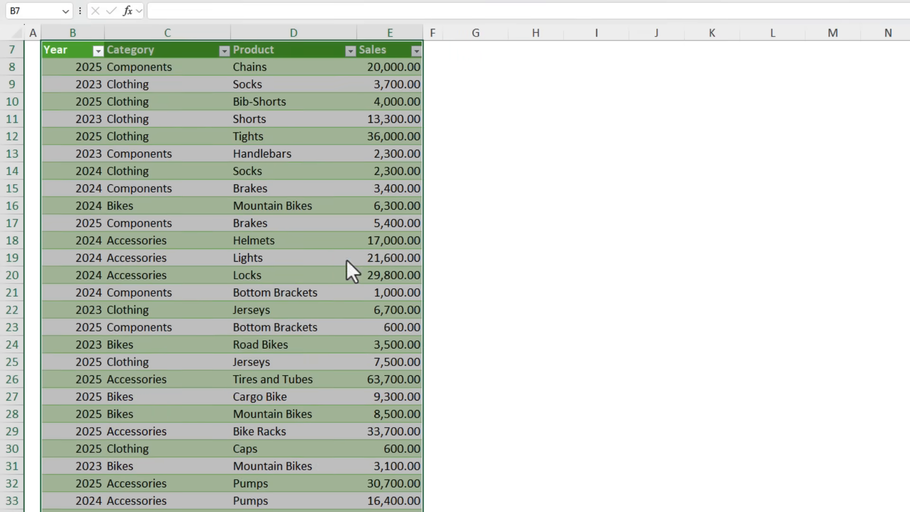
pyautogui.scroll(2, 496, 258)
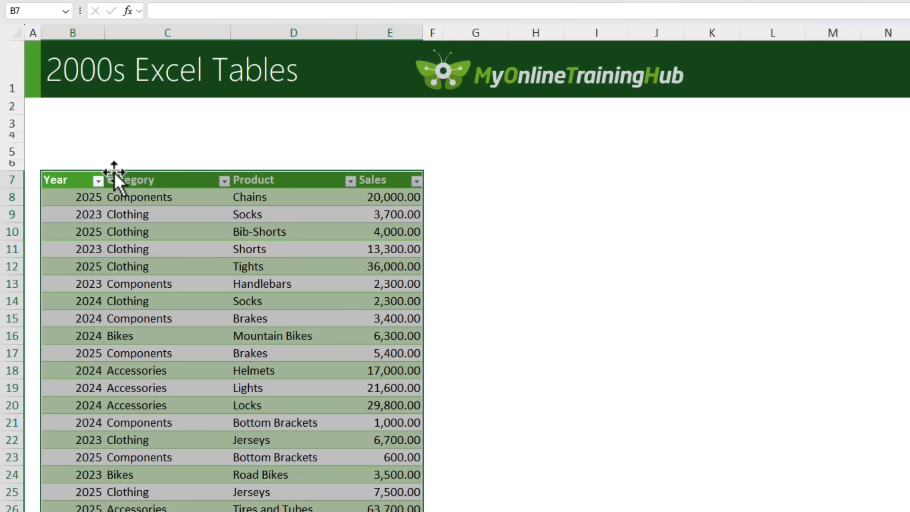
pyautogui.click(98, 182)
pyautogui.click(140, 199)
# Step: Try a total row with Sum for the Sales column, and remove it from the table
pyautogui.click(200, 221)
pyautogui.scroll(-12, 200, 223)
pyautogui.scroll(-11, 200, 223)
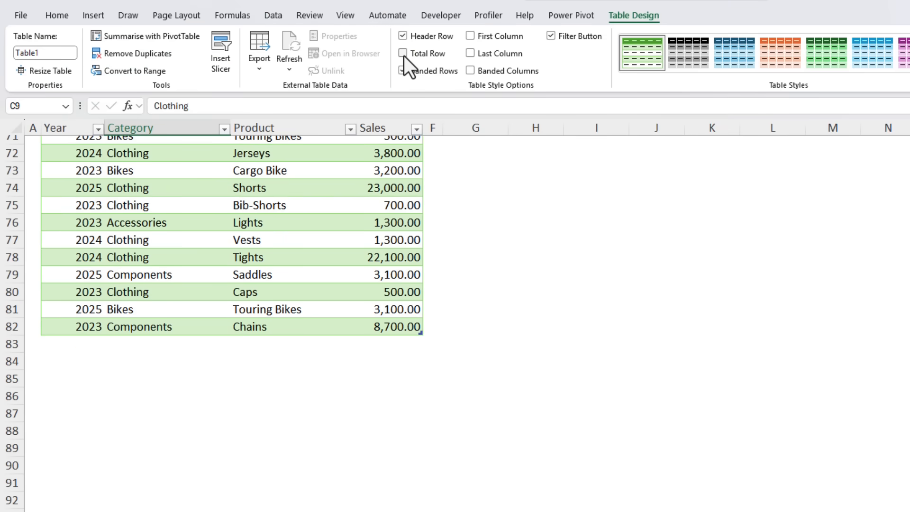
pyautogui.click(403, 0)
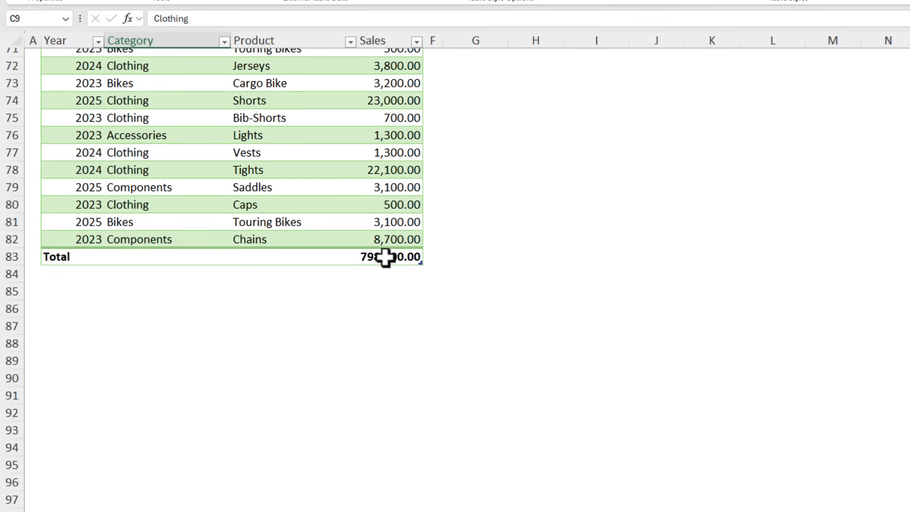
pyautogui.click(389, 343)
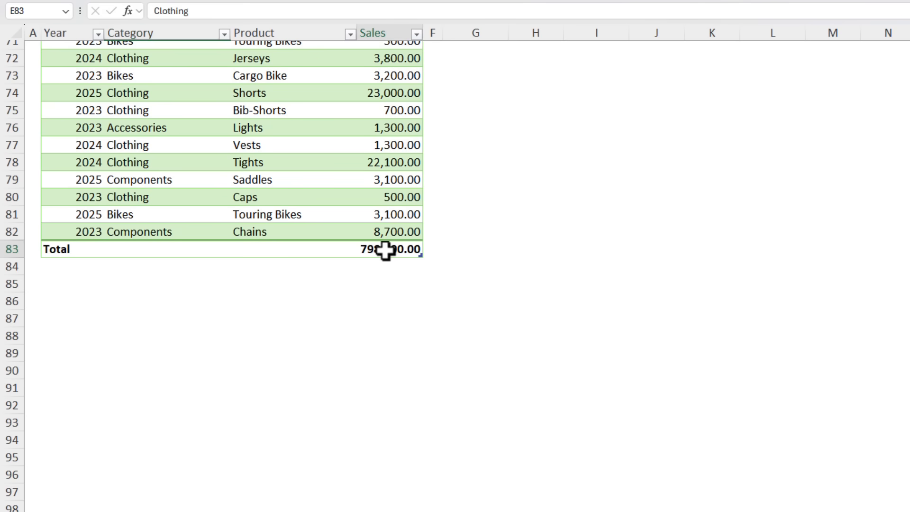
pyautogui.click(429, 345)
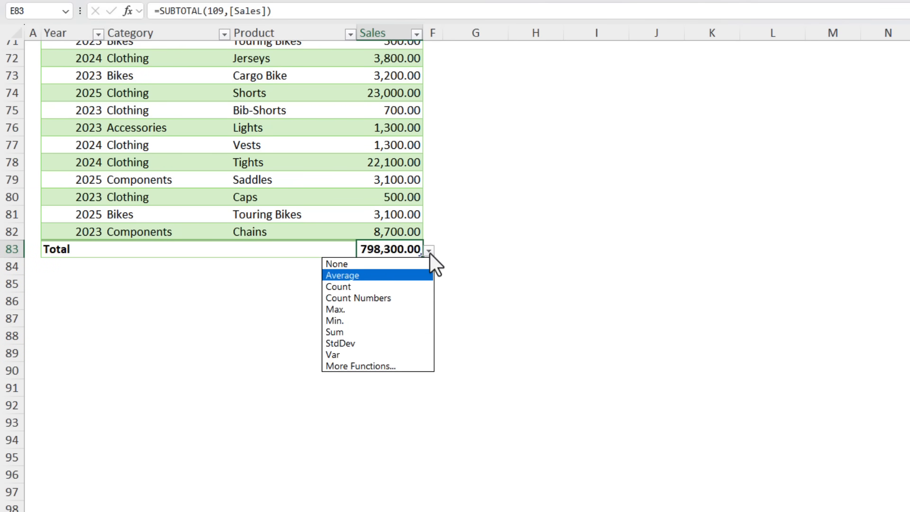
pyautogui.click(410, 334)
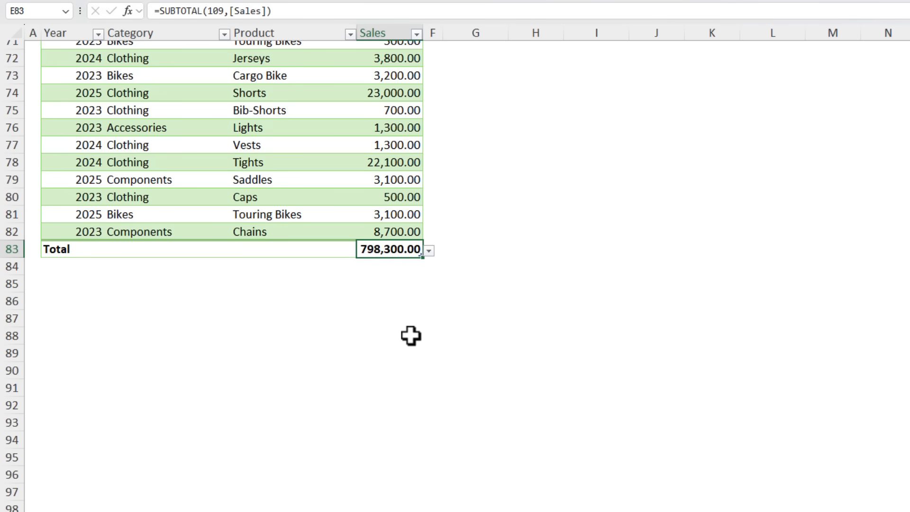
pyautogui.click(399, 53)
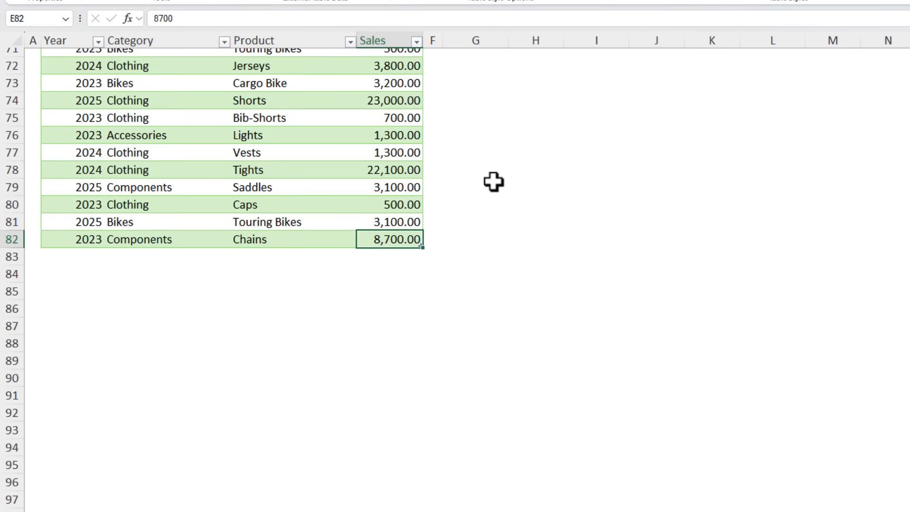
# Step: Start an AGGREGATE formula in cell E5 above the Sales column, with function number 9 for SUM
pyautogui.hotkey('ctrl', 'Home')
pyautogui.click(370, 139)
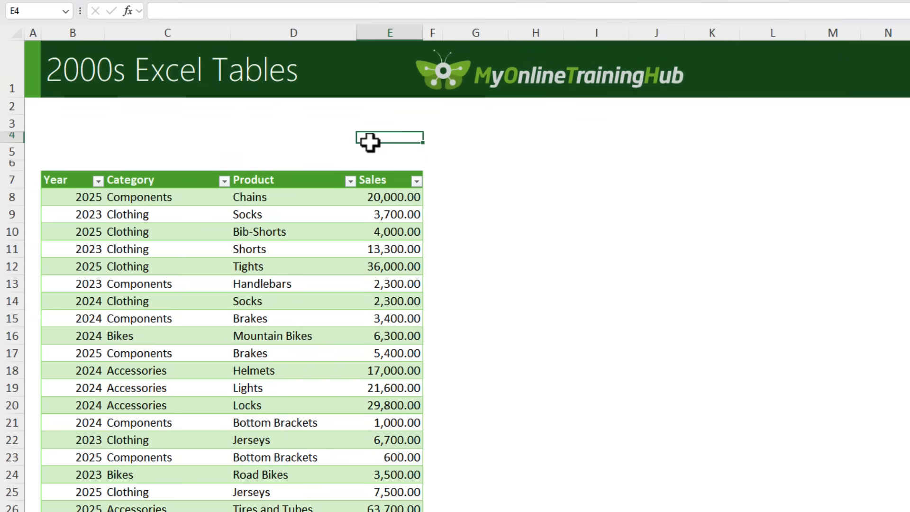
pyautogui.click(369, 153)
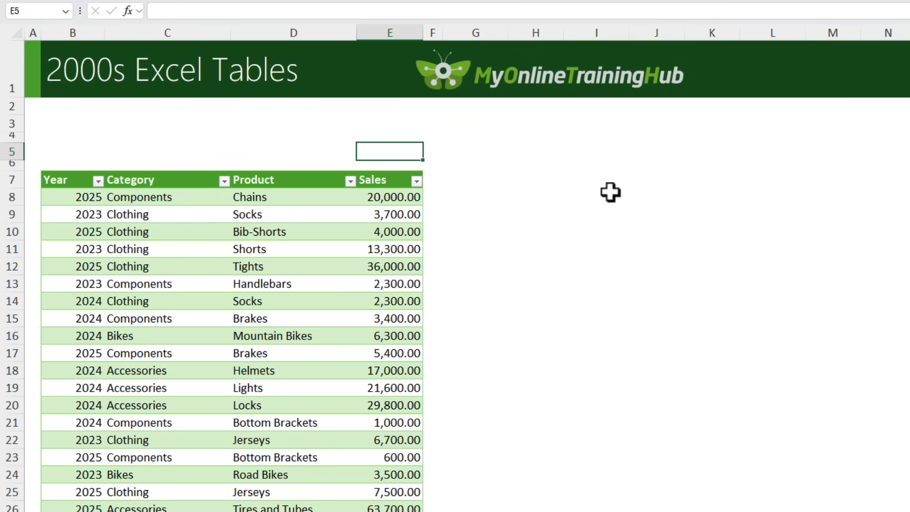
pyautogui.write('=agg')
pyautogui.press('Tab')
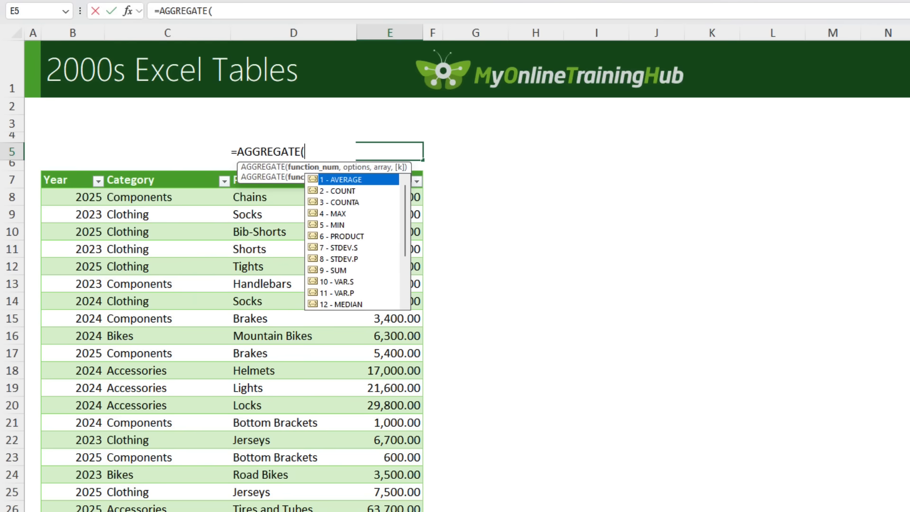
pyautogui.press('Down')
pyautogui.press('Down')
pyautogui.press('Down')
pyautogui.press('Down')
pyautogui.press('Down')
pyautogui.press('Down')
pyautogui.press('Down')
pyautogui.press('Down')
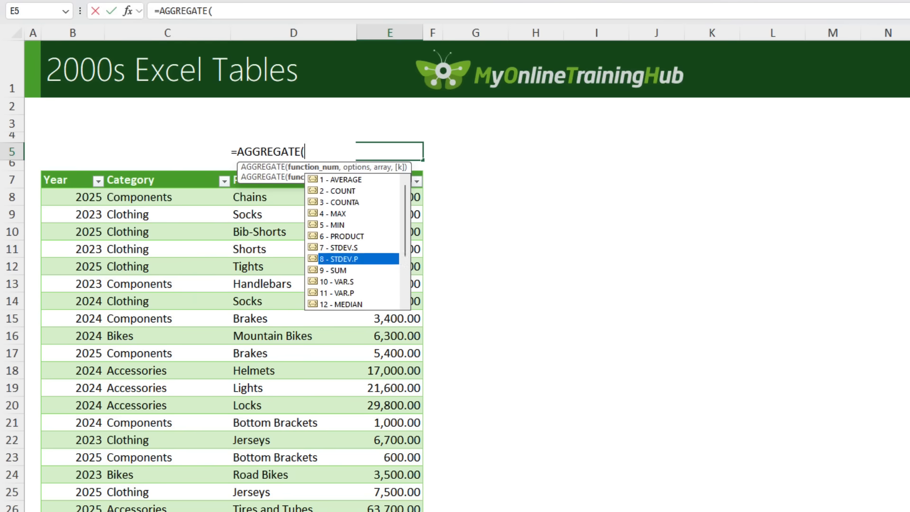
pyautogui.press('Escape')
pyautogui.write('9,')
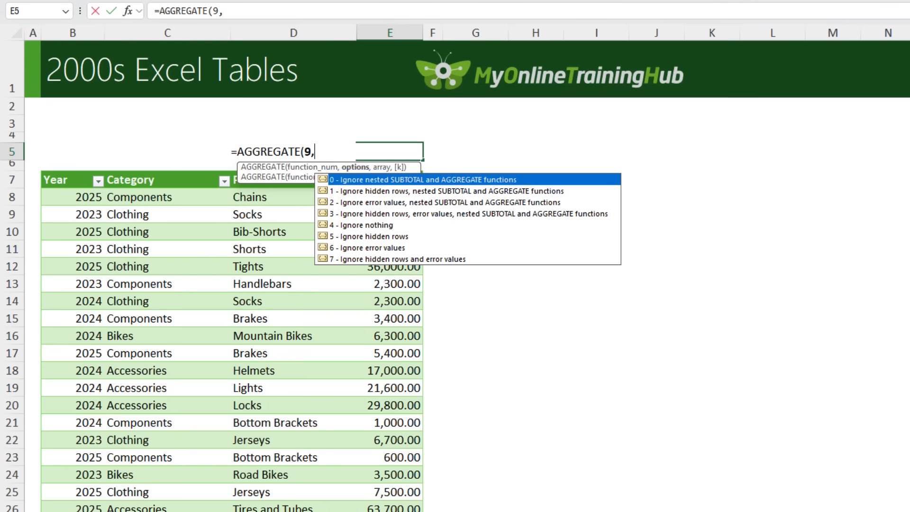
# Step: Complete the AGGREGATE formula with option 1, ignoring hidden rows and nested SUBTOTAL and AGGREGATE functions, over Table1[Sales]
pyautogui.press('Down')
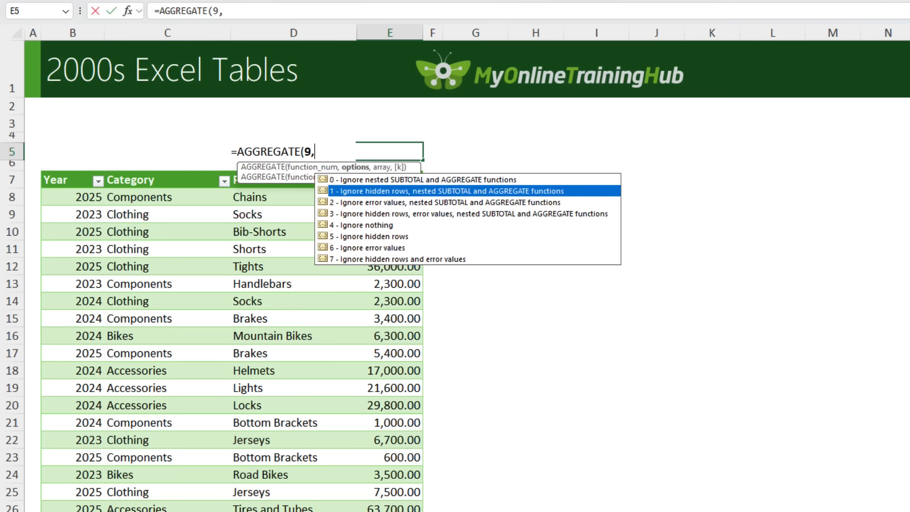
pyautogui.write('1,')
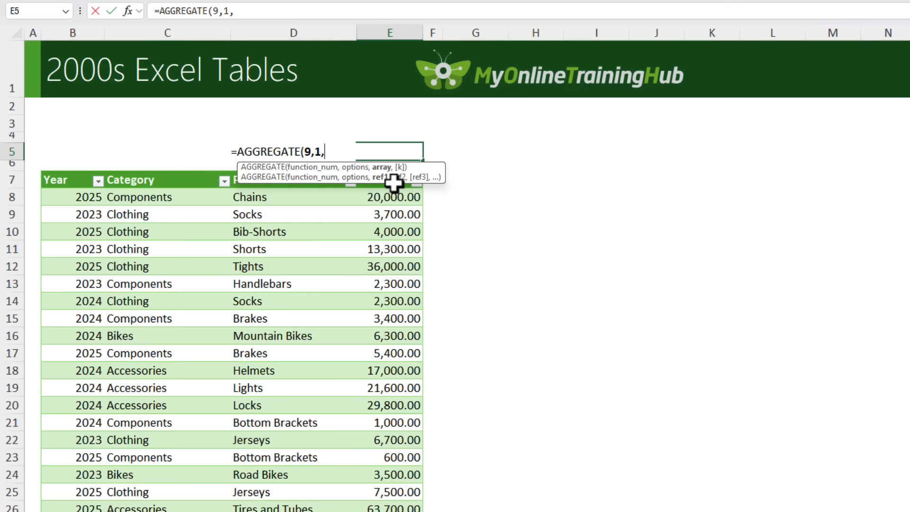
pyautogui.moveTo(400, 178); pyautogui.dragTo(474, 129)
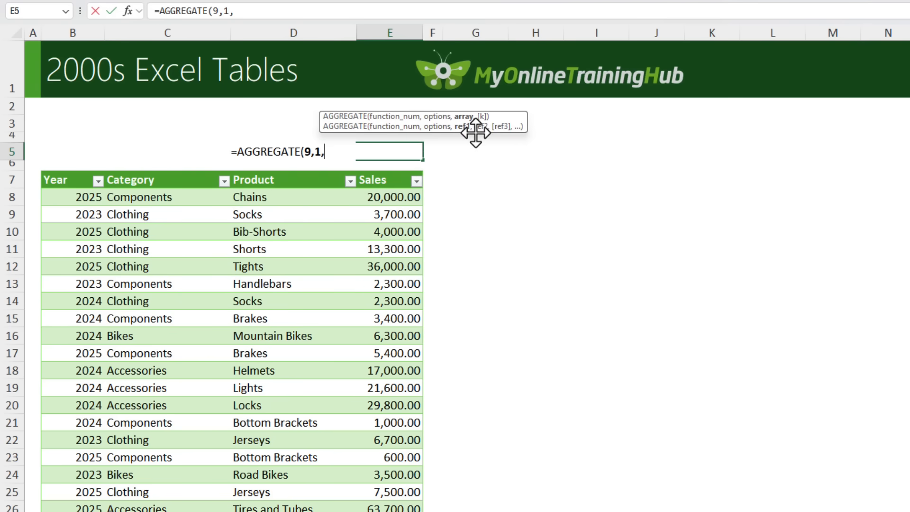
pyautogui.click(400, 167)
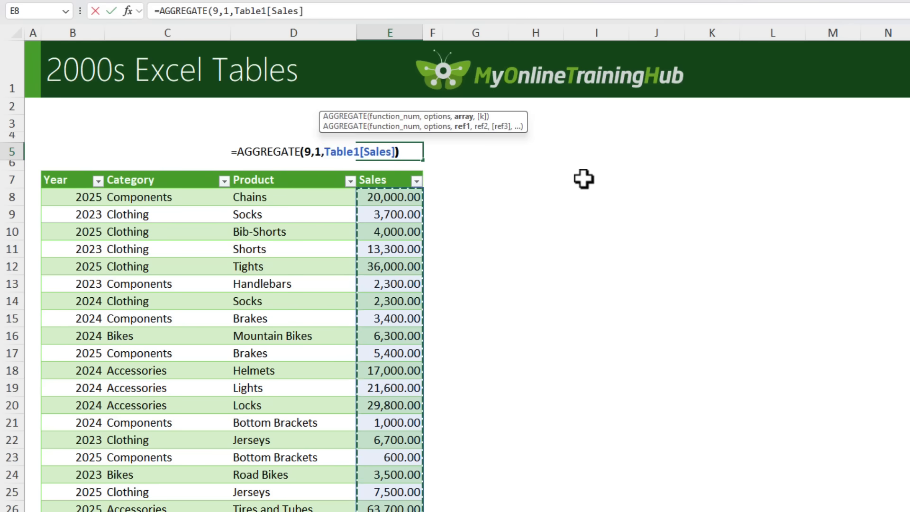
pyautogui.write(')')
pyautogui.press('Return')
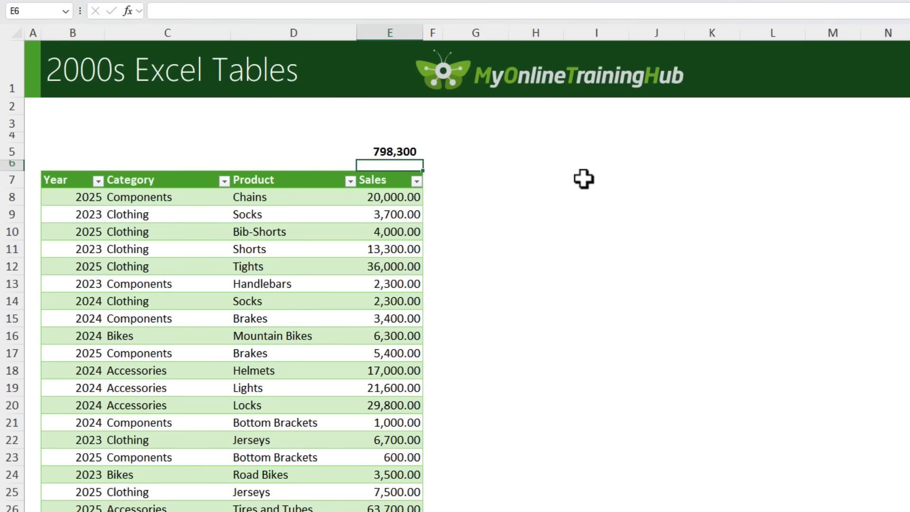
# Step: Label the sales sum by entering Total in cell D5
pyautogui.press('Up')
pyautogui.press('Left')
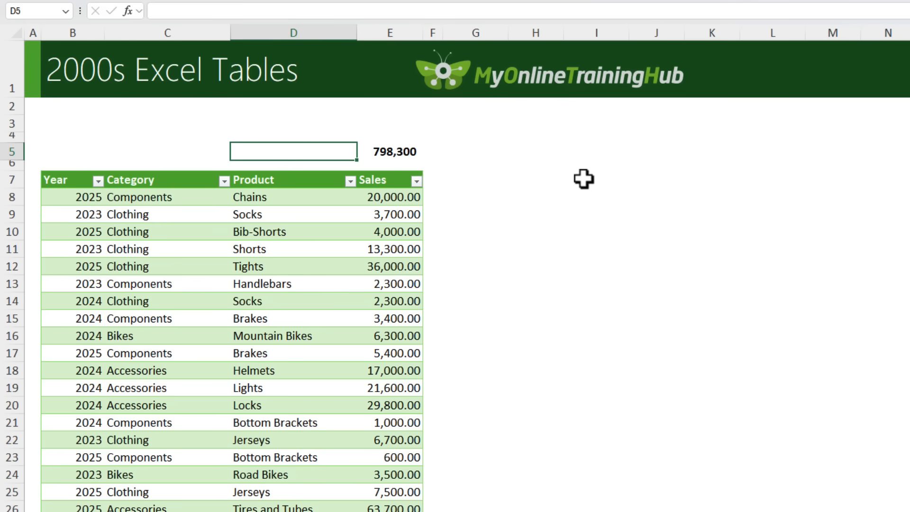
pyautogui.write('Total')
pyautogui.press('Return')
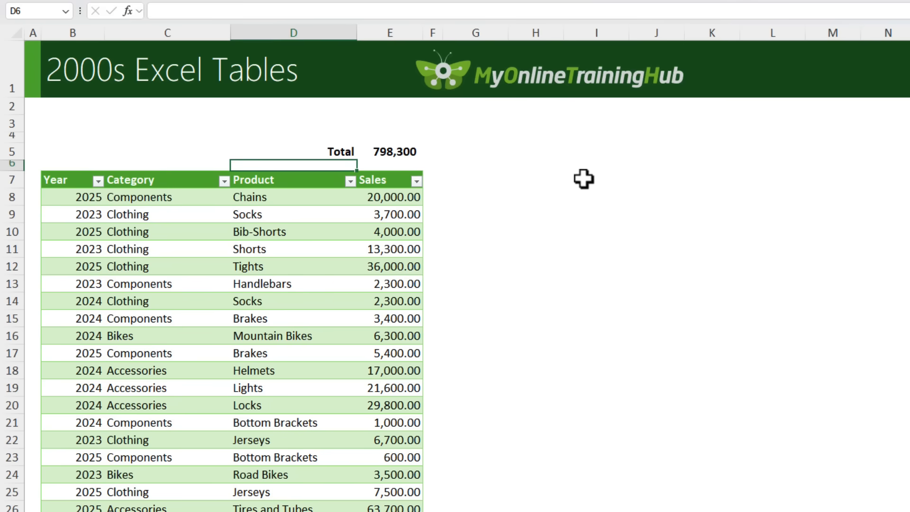
# Step: Filter the table's Year column to show only 2025, with the total cell E5 selected
pyautogui.press('Up')
pyautogui.press('Right')
pyautogui.click(98, 181)
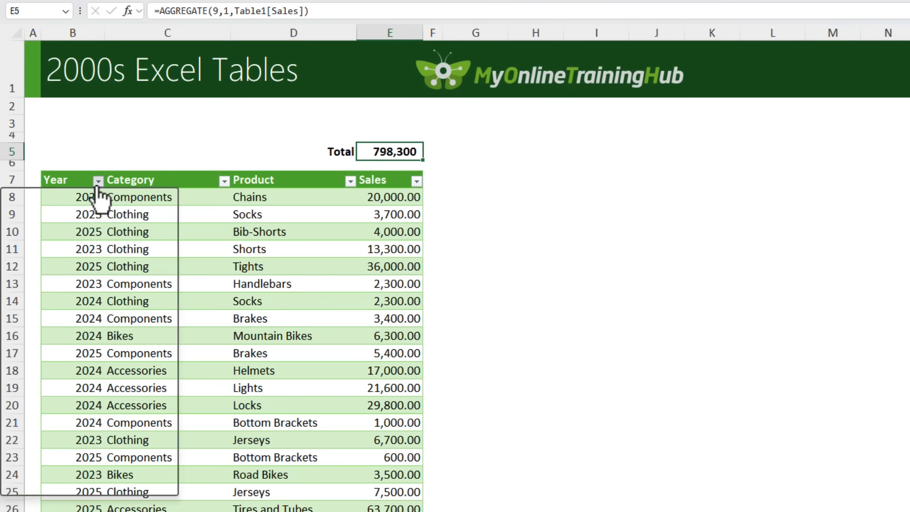
pyautogui.click(39, 356)
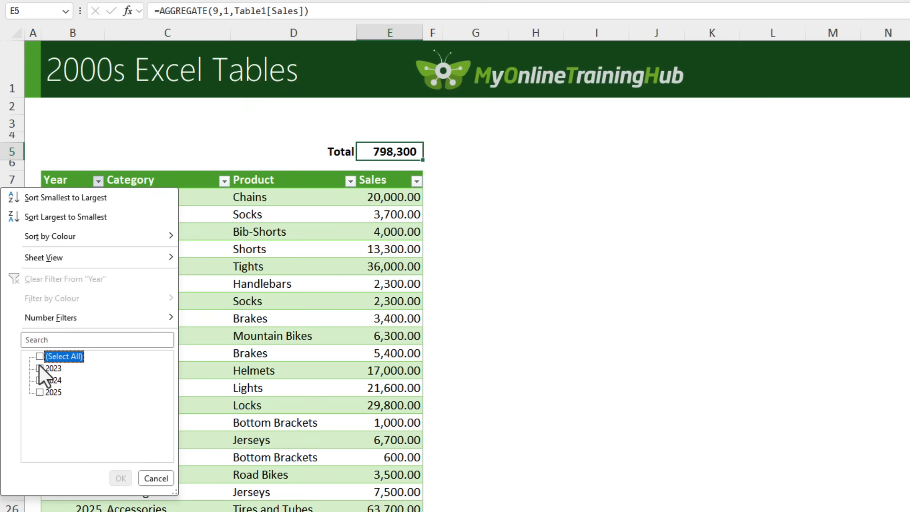
pyautogui.click(39, 392)
pyautogui.click(120, 478)
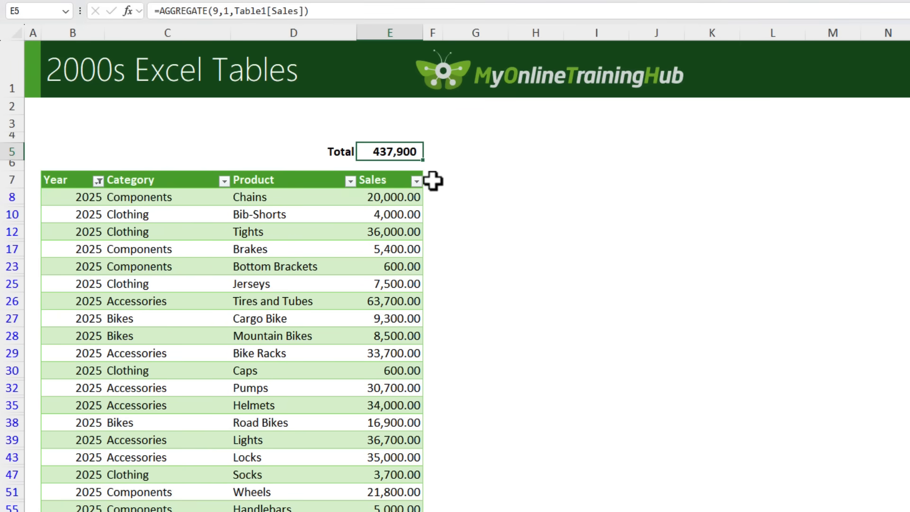
# Step: Insert a slicer for the table's Category field
pyautogui.click(146, 195)
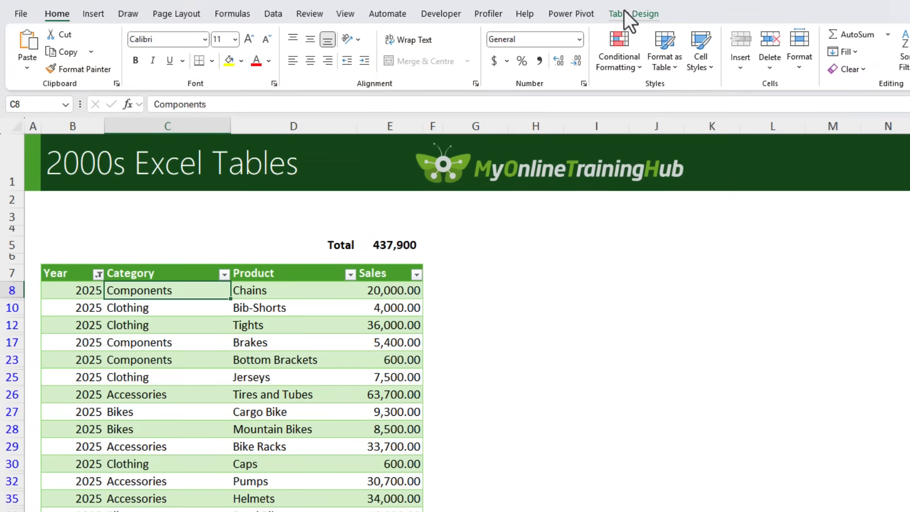
pyautogui.click(624, 13)
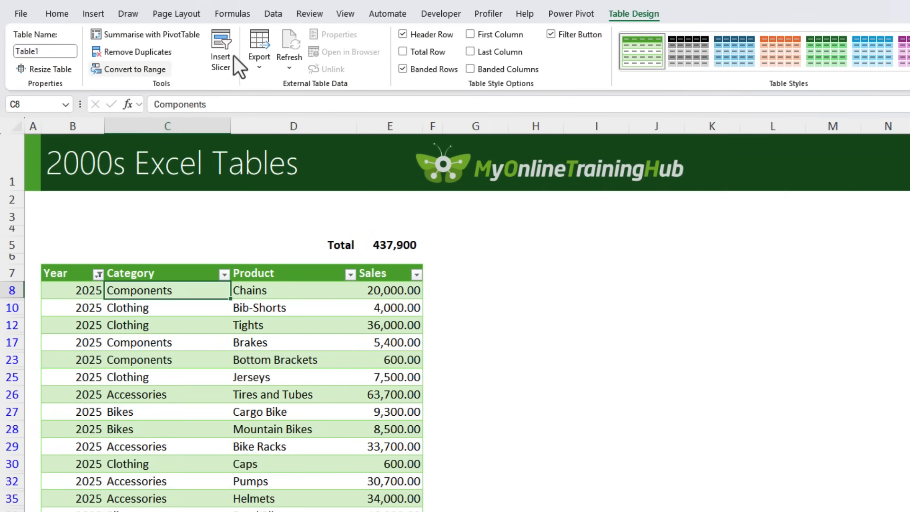
pyautogui.click(217, 58)
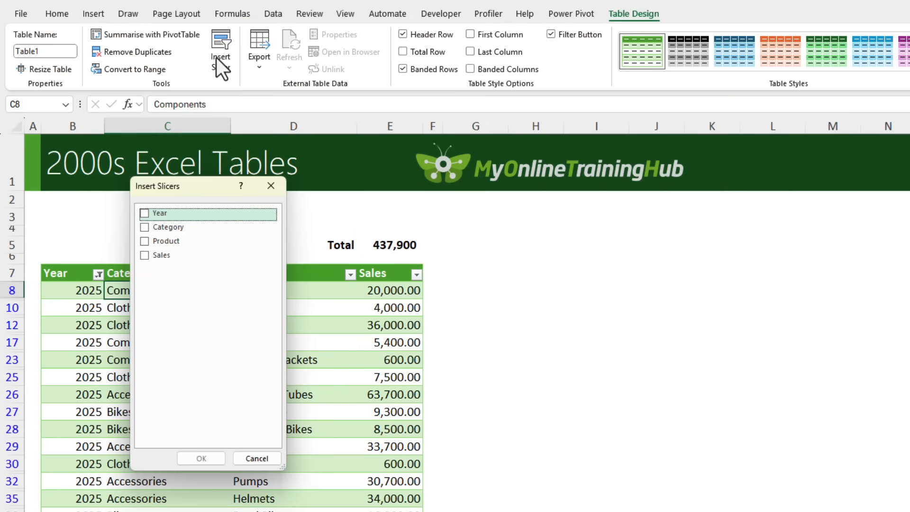
pyautogui.click(145, 228)
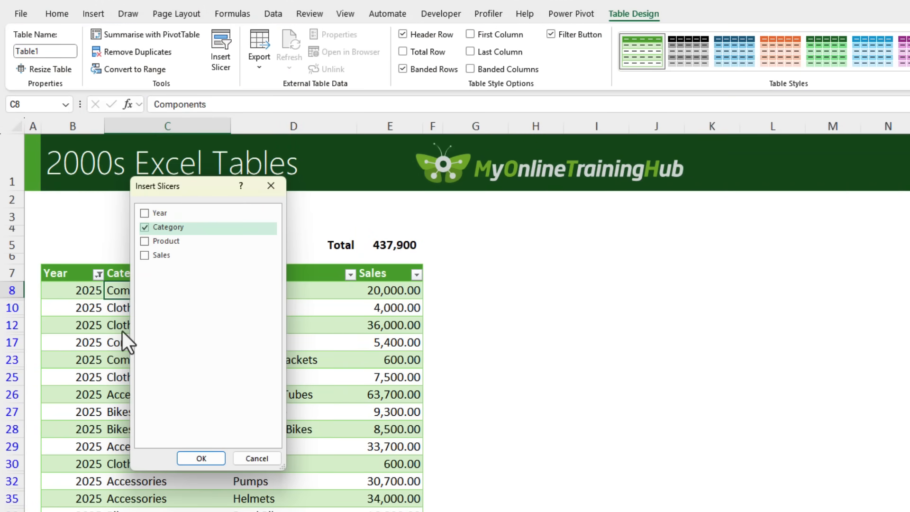
pyautogui.click(195, 457)
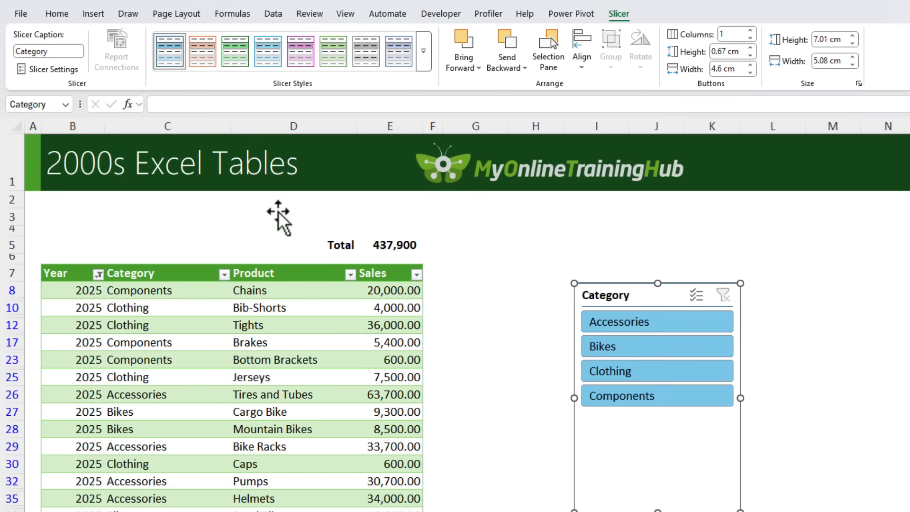
# Step: Apply the light green style to the Category slicer and arrange its buttons in 4 columns
pyautogui.click(333, 52)
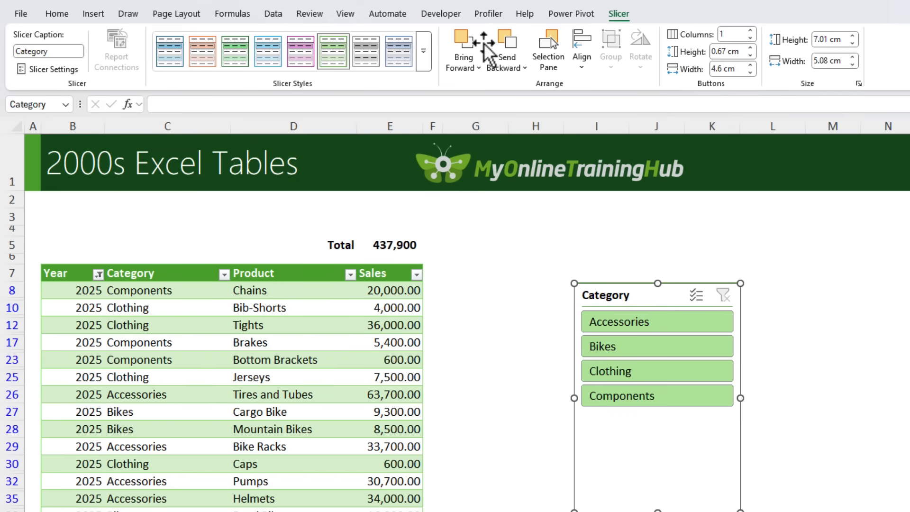
pyautogui.click(750, 29)
pyautogui.click(750, 30)
pyautogui.click(750, 30)
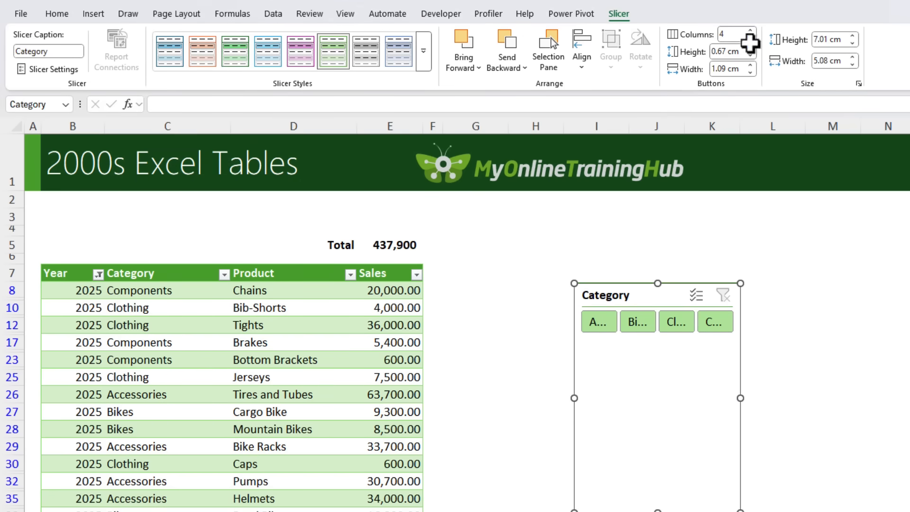
# Step: Flatten the Category slicer to one row of buttons and fit it above the table across columns B to E, enlarging row 3
pyautogui.moveTo(740, 419); pyautogui.dragTo(887, 248)
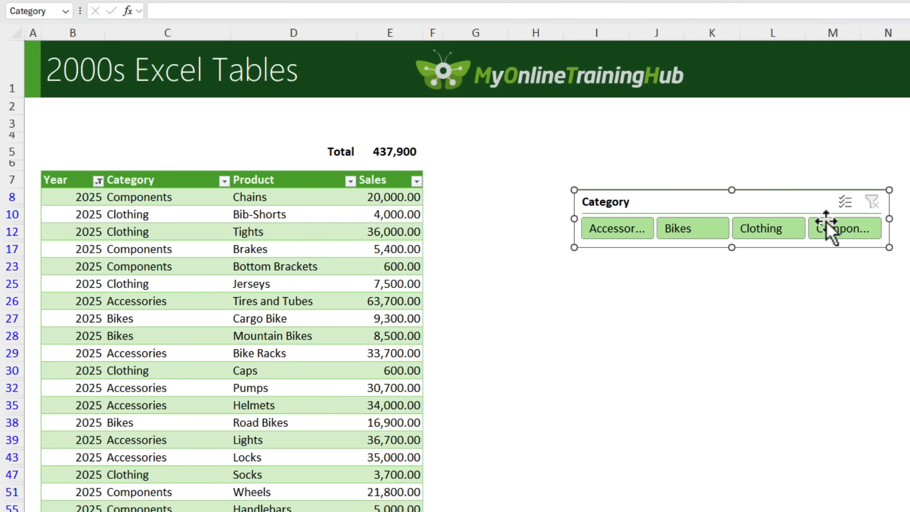
pyautogui.moveTo(766, 198); pyautogui.dragTo(229, 113)
pyautogui.moveTo(12, 133); pyautogui.dragTo(16, 174)
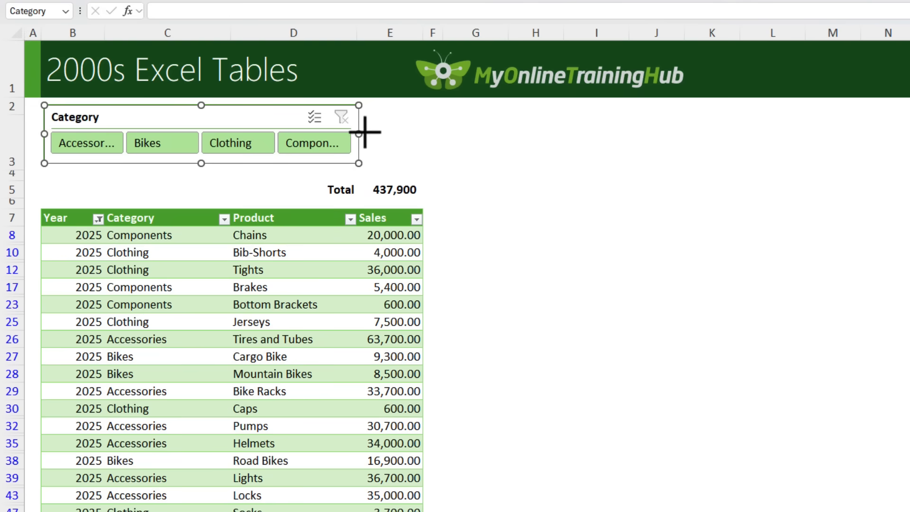
pyautogui.moveTo(359, 134); pyautogui.dragTo(422, 134)
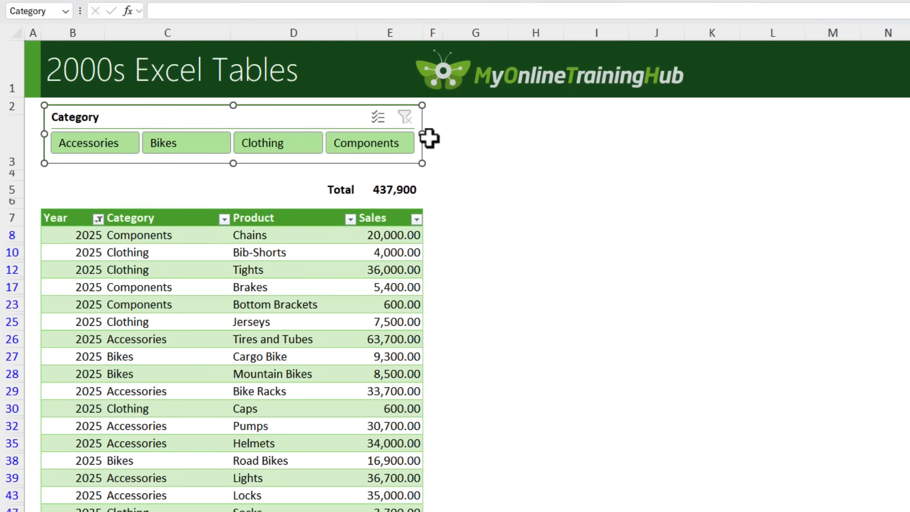
pyautogui.click(575, 224)
# Step: Filter the table with the Category slicer by Bikes, Accessories, Clothing and Components in turn
pyautogui.click(182, 146)
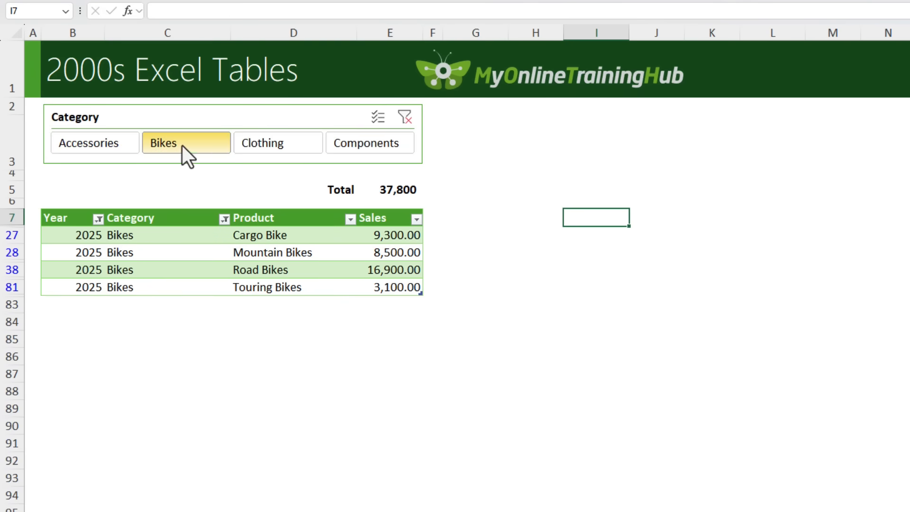
pyautogui.click(95, 143)
pyautogui.click(261, 147)
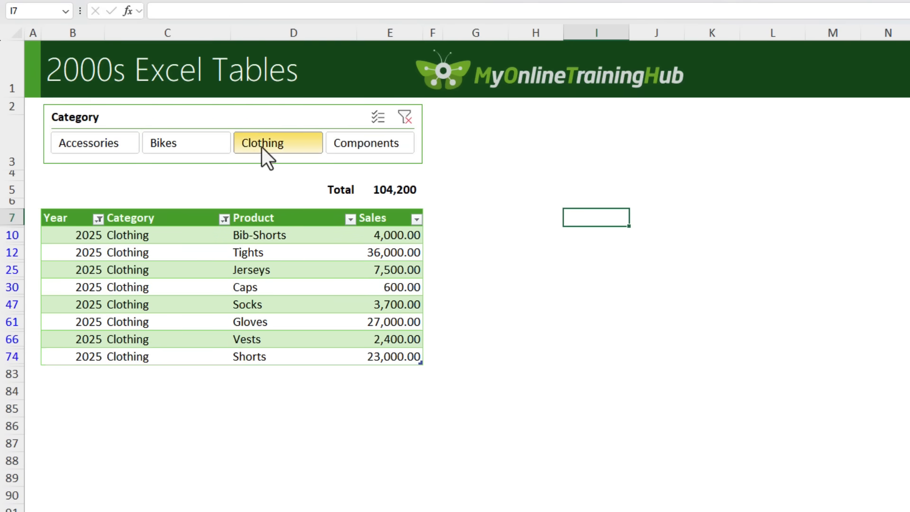
pyautogui.click(354, 143)
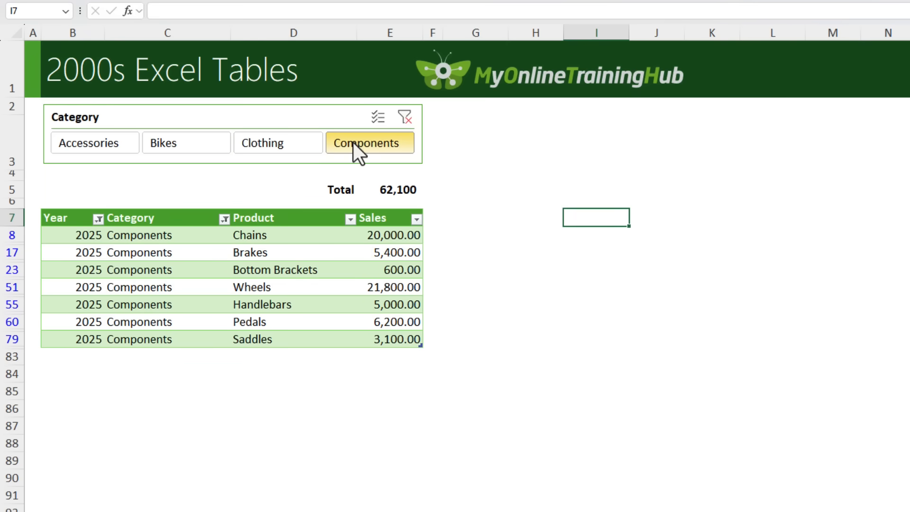
# Step: Clear the filter from the table's Year column
pyautogui.click(102, 247)
pyautogui.click(98, 219)
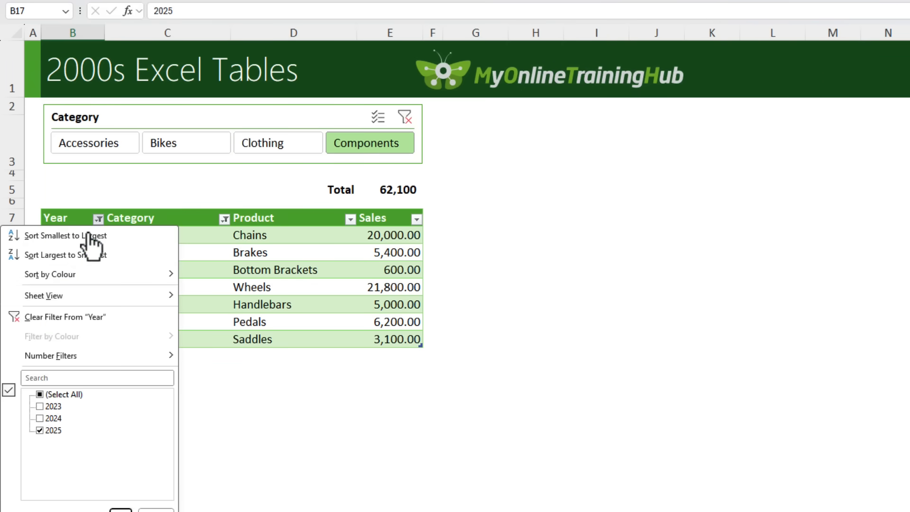
pyautogui.click(35, 321)
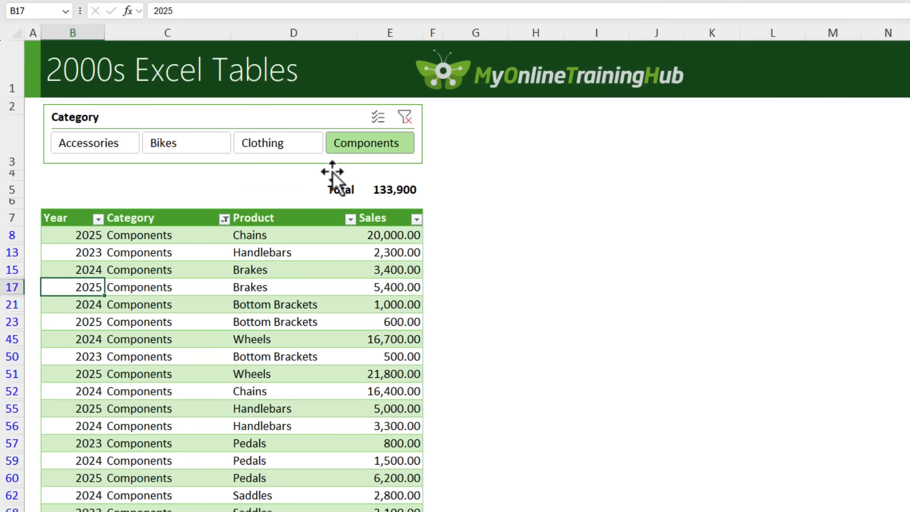
# Step: Use the Category slicer to filter by Clothing, Bikes and Accessories in turn, by Accessories and Bikes together, and finally by Bikes alone
pyautogui.click(292, 148)
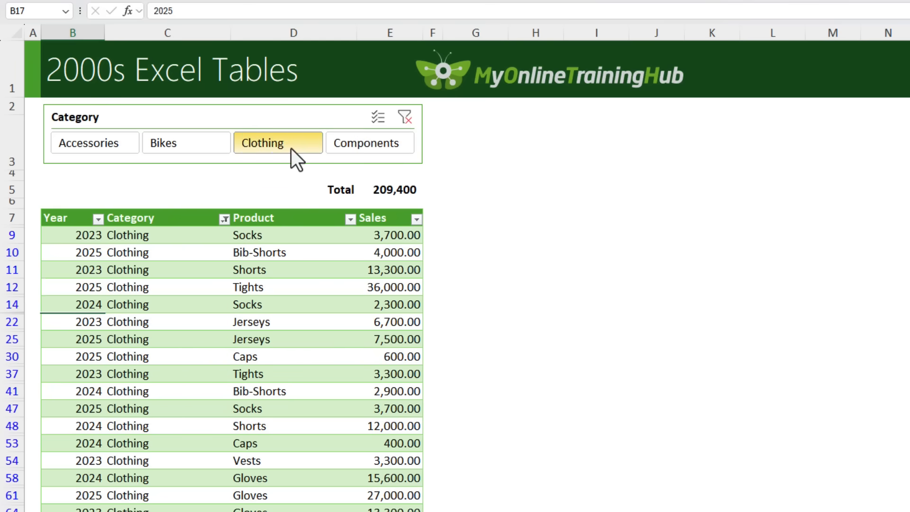
pyautogui.click(209, 144)
pyautogui.click(115, 144)
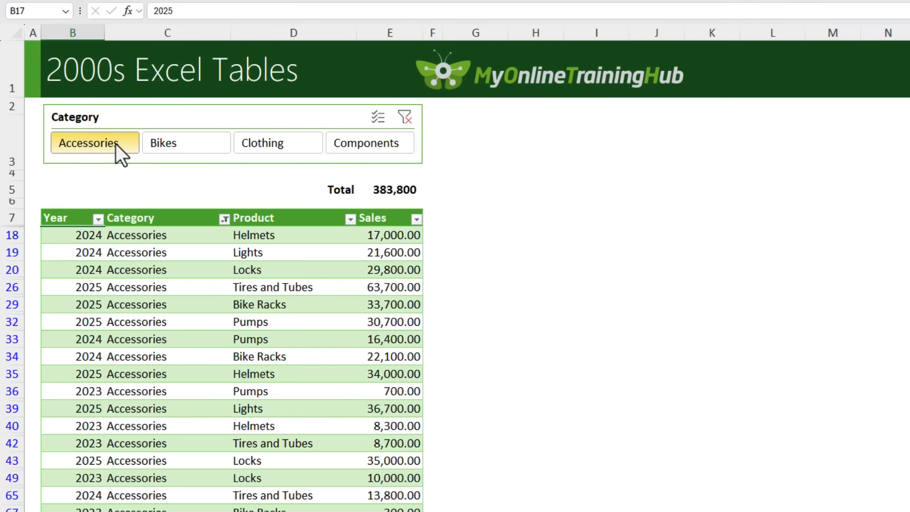
pyautogui.keyDown('ctrl'); pyautogui.click(183, 144); pyautogui.keyUp('ctrl')
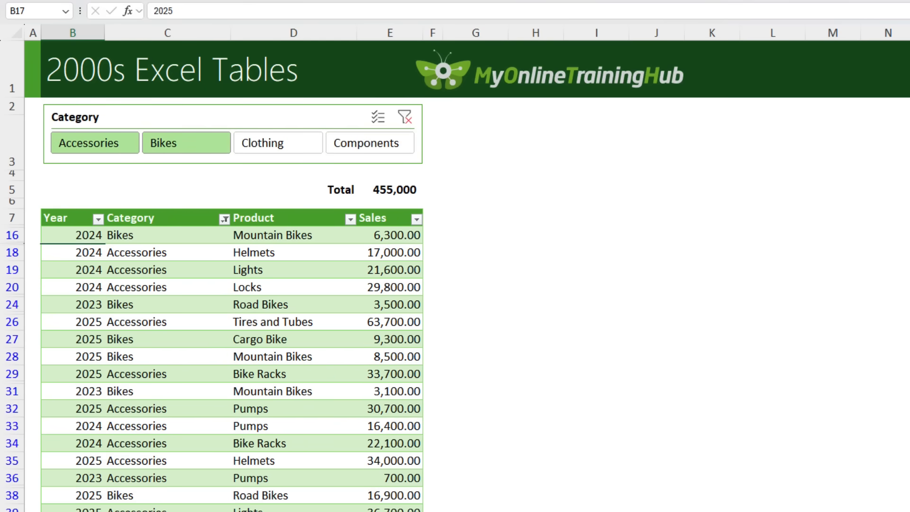
pyautogui.click(412, 192)
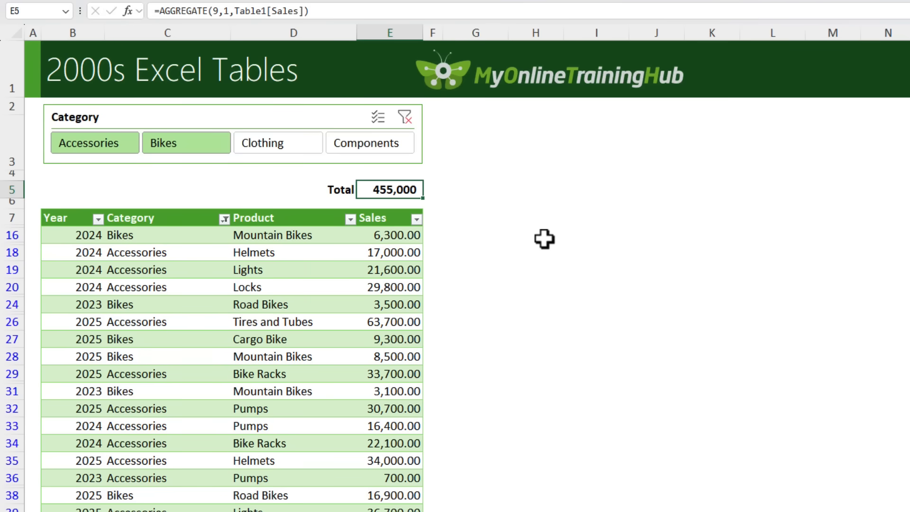
pyautogui.click(199, 140)
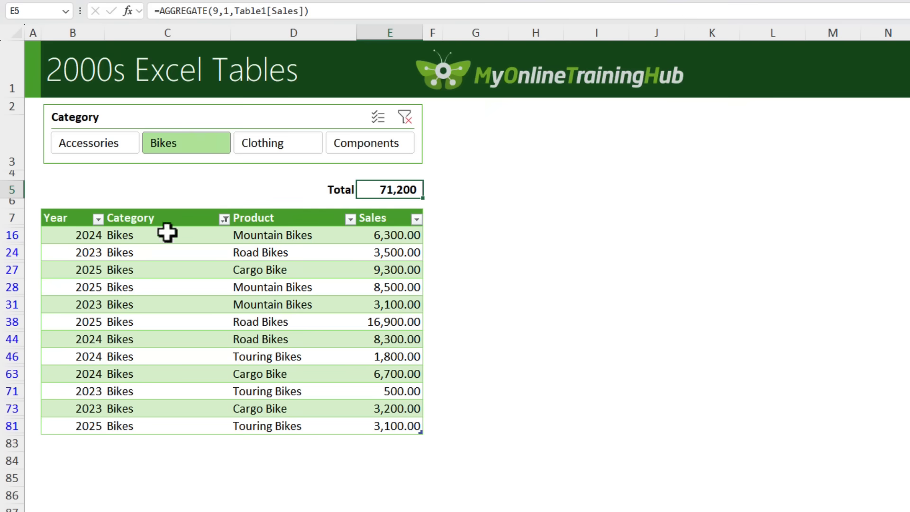
# Step: Add a row beneath the filtered table with Year 2026, Category Bikes, Product Cargo Bikes and Sales 5000
pyautogui.click(96, 440)
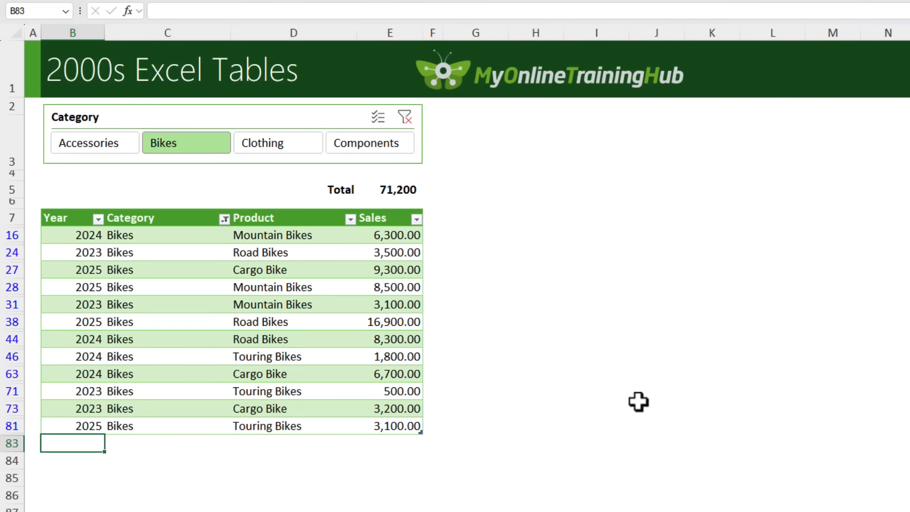
pyautogui.write('2026')
pyautogui.press('Tab')
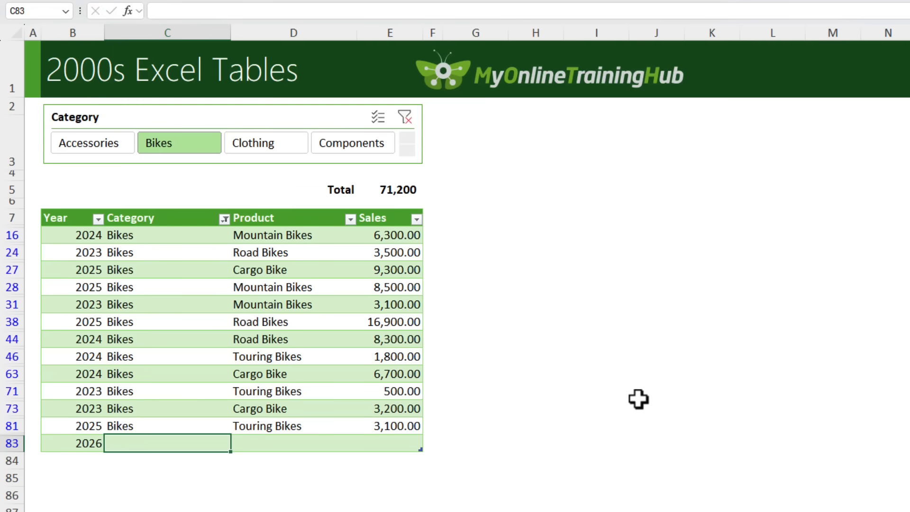
pyautogui.write('Bikes')
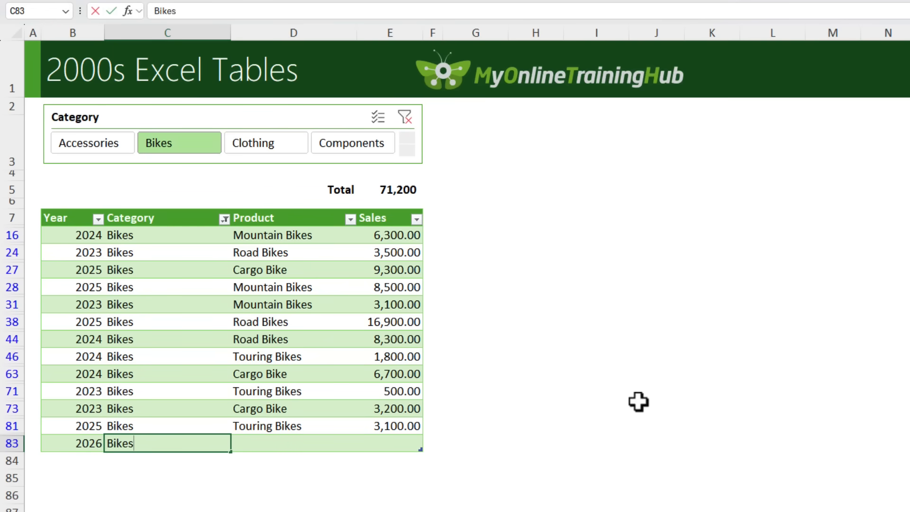
pyautogui.press('Tab')
pyautogui.write('Cargo Bikes')
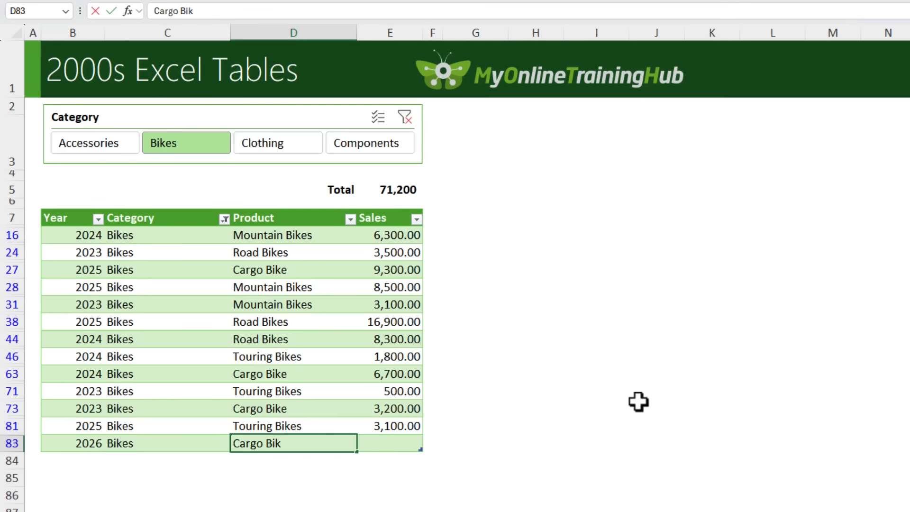
pyautogui.press('Tab')
pyautogui.write('5000')
pyautogui.press('Return')
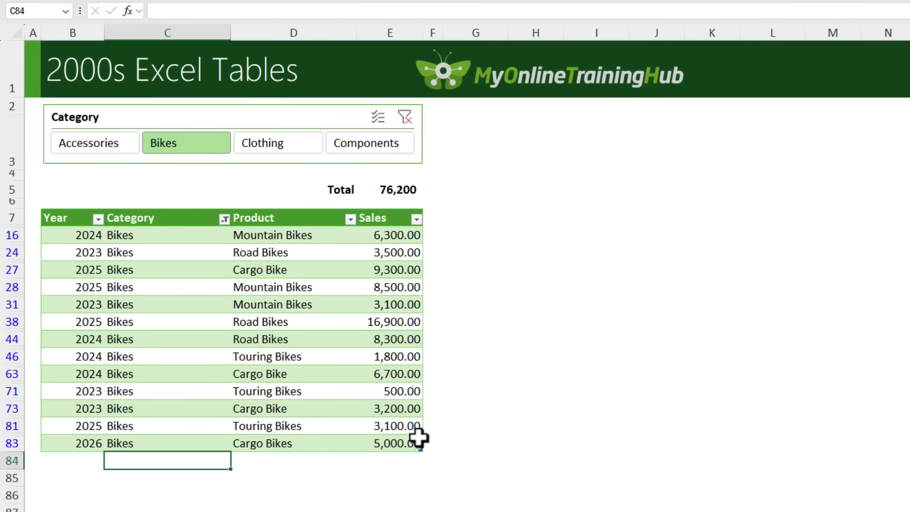
# Step: Examine the AGGREGATE formula in the Total cell E5 and the range it references
pyautogui.click(396, 190)
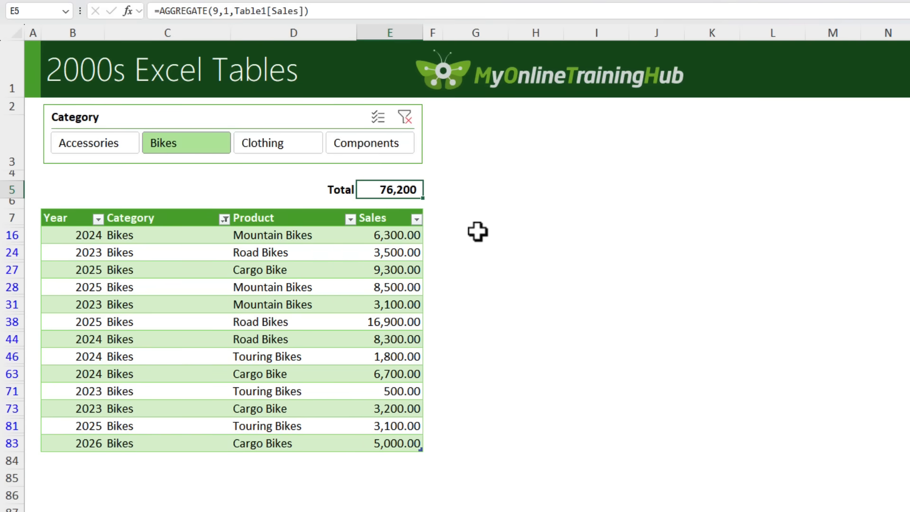
pyautogui.press('F2')
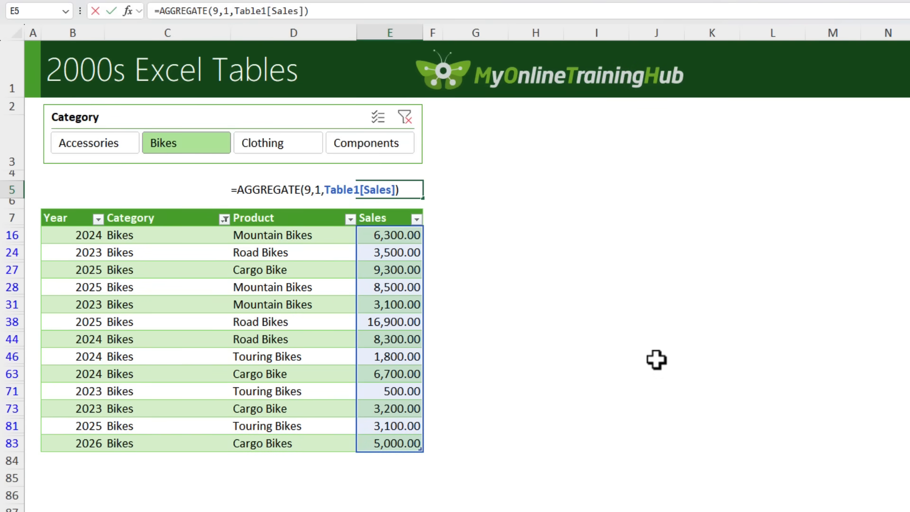
pyautogui.press('Escape')
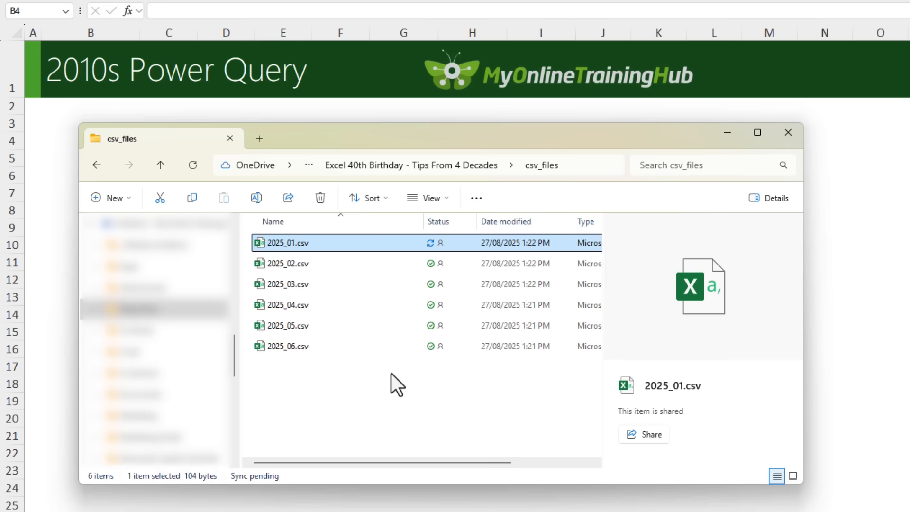
# Step: View the contents of 2025_01.csv, close it, and look over the other CSV files in the csv_files folder
pyautogui.doubleClick(278, 240)
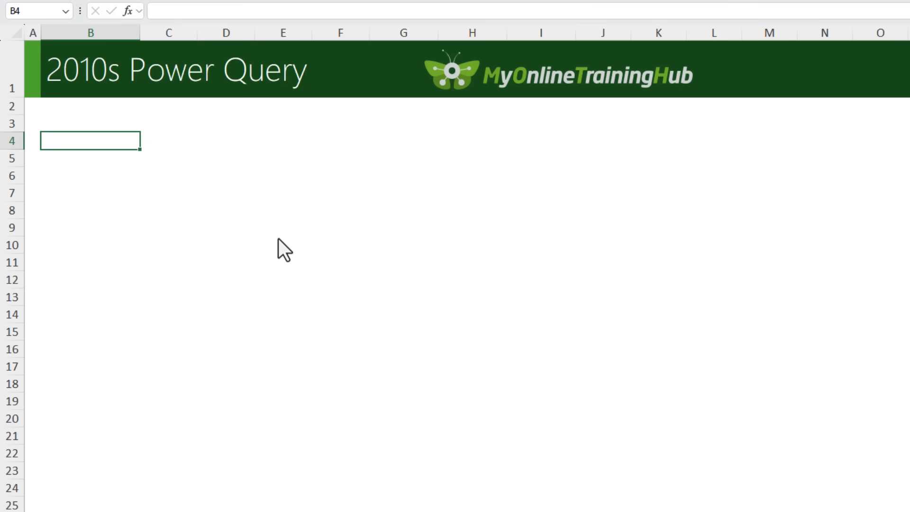
pyautogui.doubleClick(59, 30)
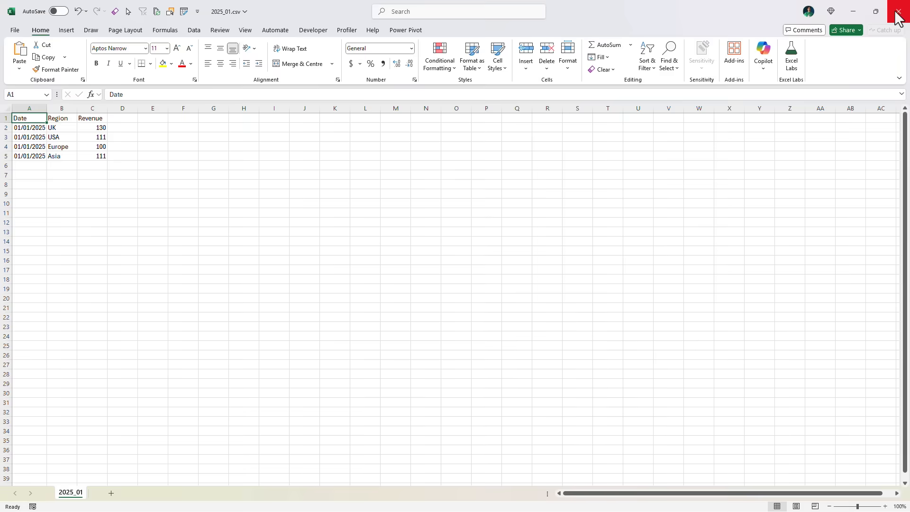
pyautogui.click(897, 14)
pyautogui.click(465, 268)
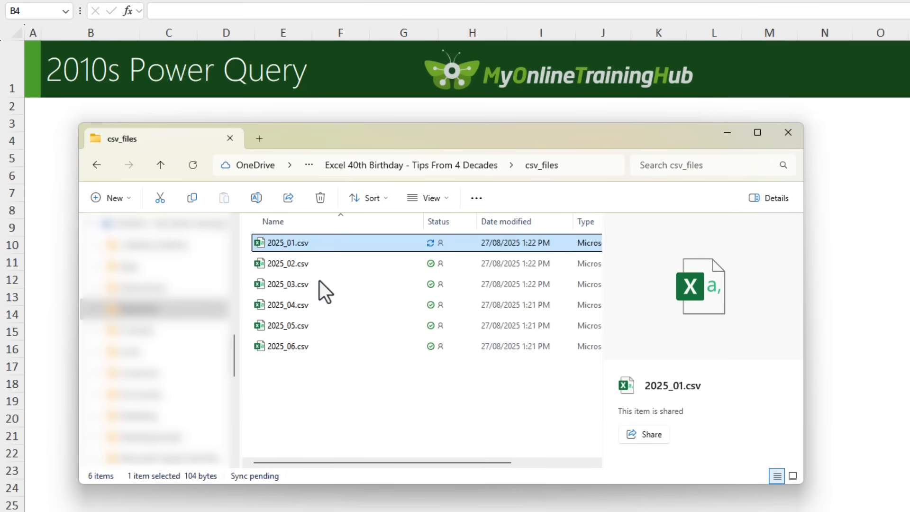
pyautogui.keyDown('shift'); pyautogui.click(288, 343); pyautogui.keyUp('shift')
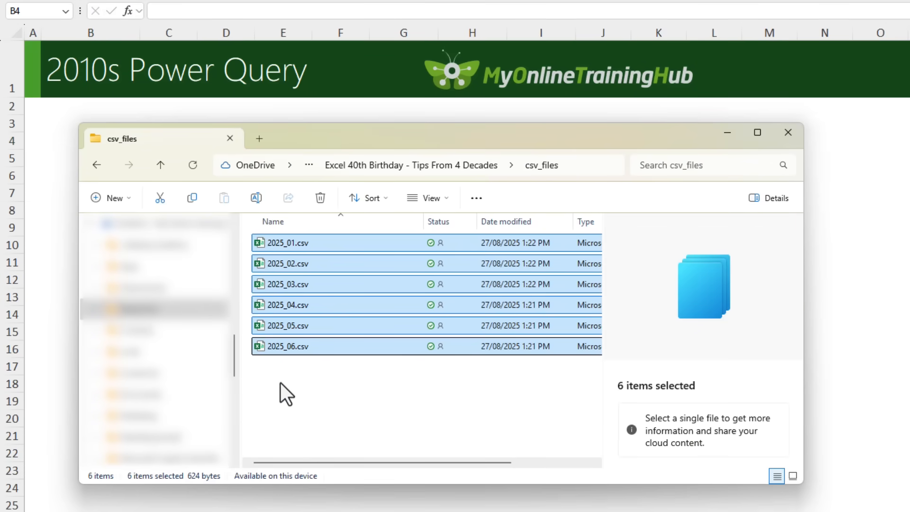
pyautogui.click(281, 382)
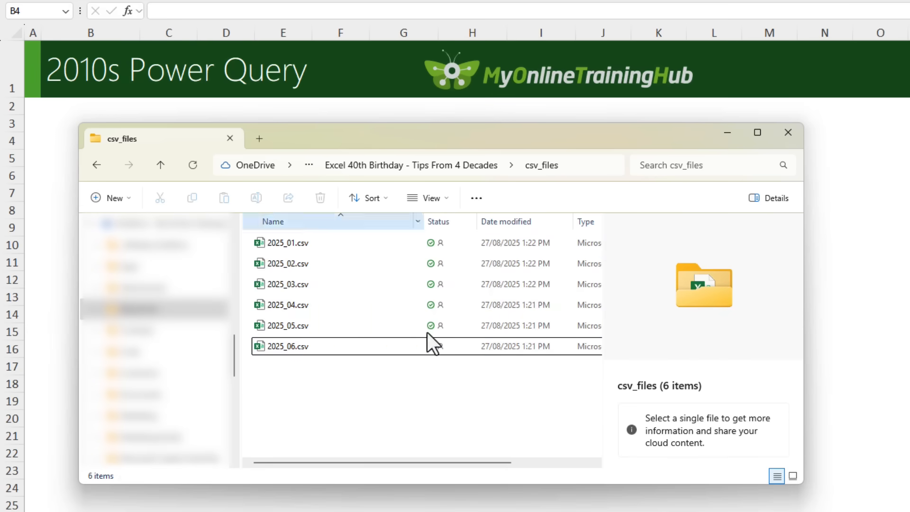
pyautogui.click(895, 172)
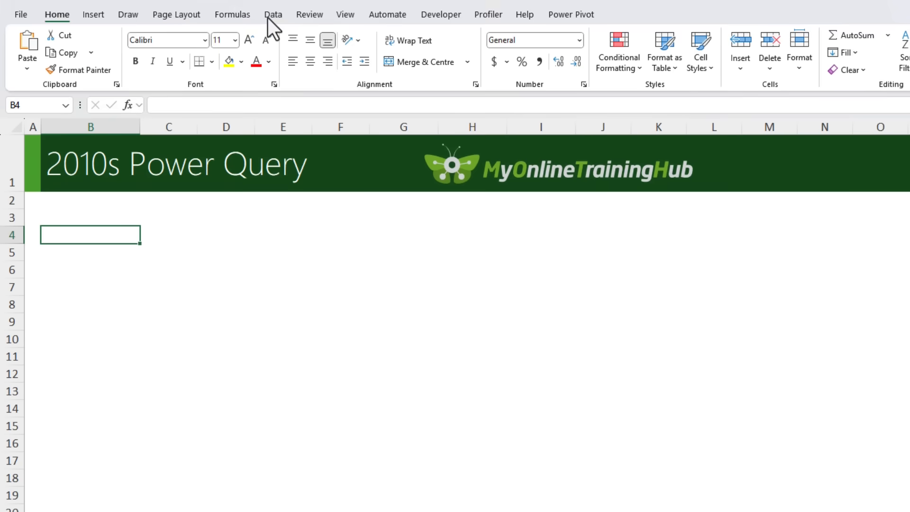
# Step: Start a Power Query import from a folder, using the csv_files folder as the source
pyautogui.click(269, 15)
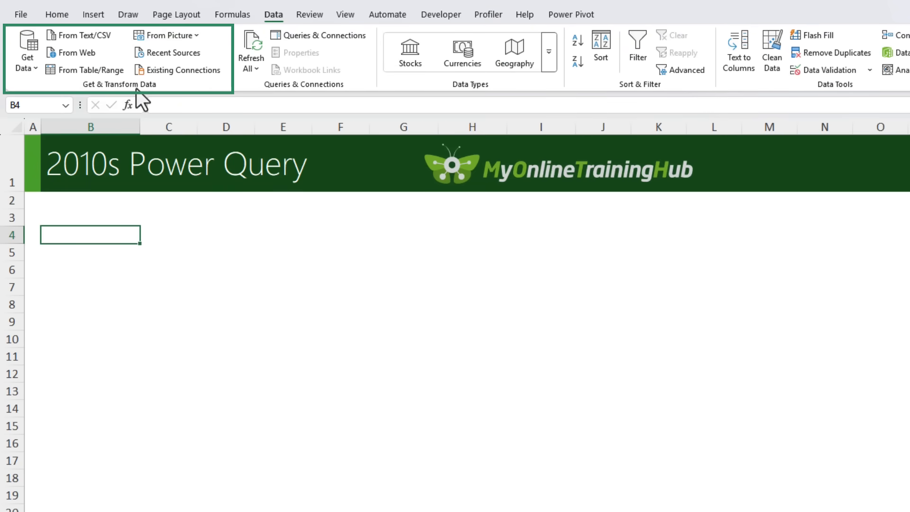
pyautogui.click(38, 63)
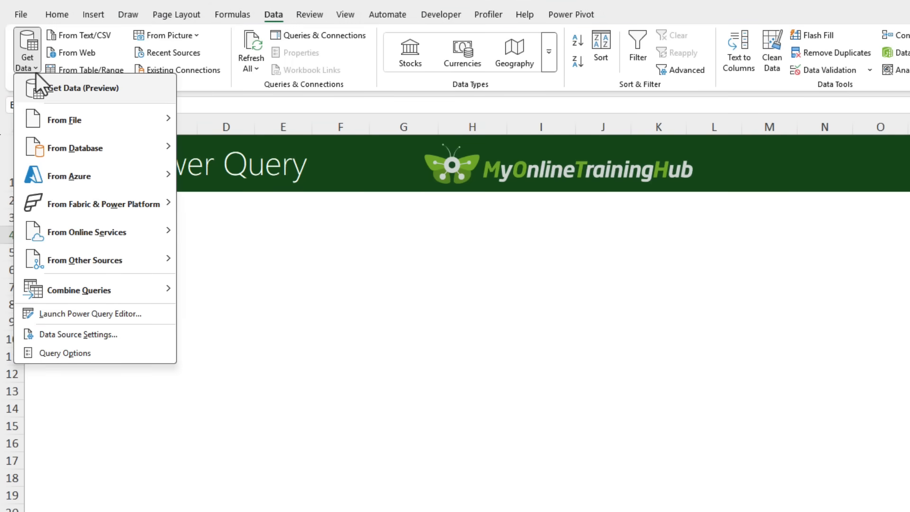
pyautogui.moveTo(30, 105)
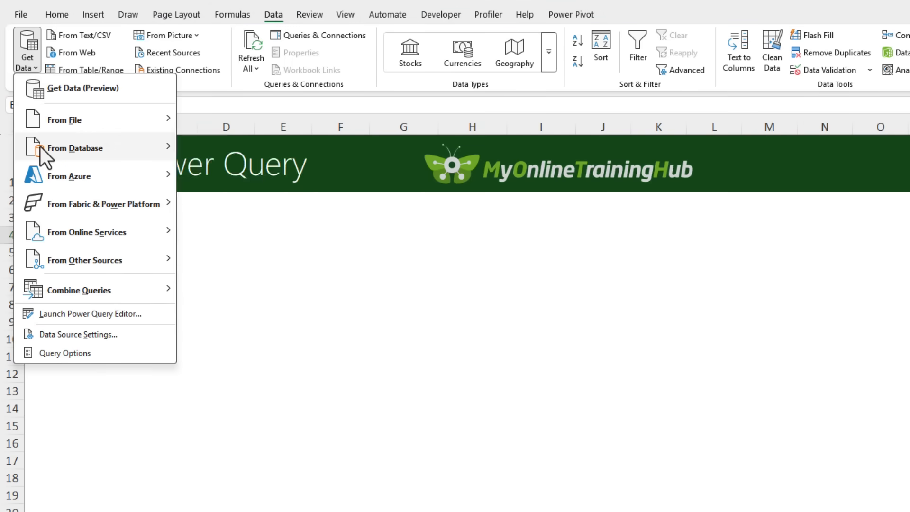
pyautogui.moveTo(41, 147)
pyautogui.moveTo(46, 164)
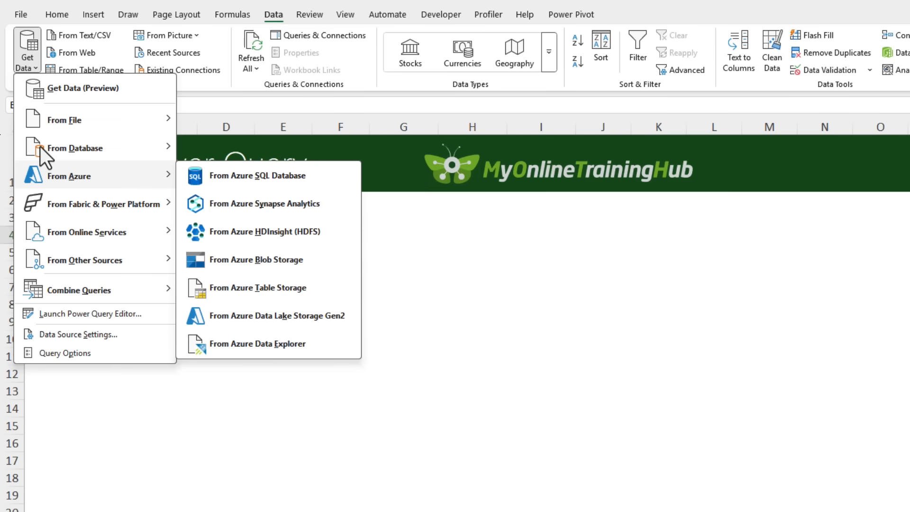
pyautogui.moveTo(45, 203)
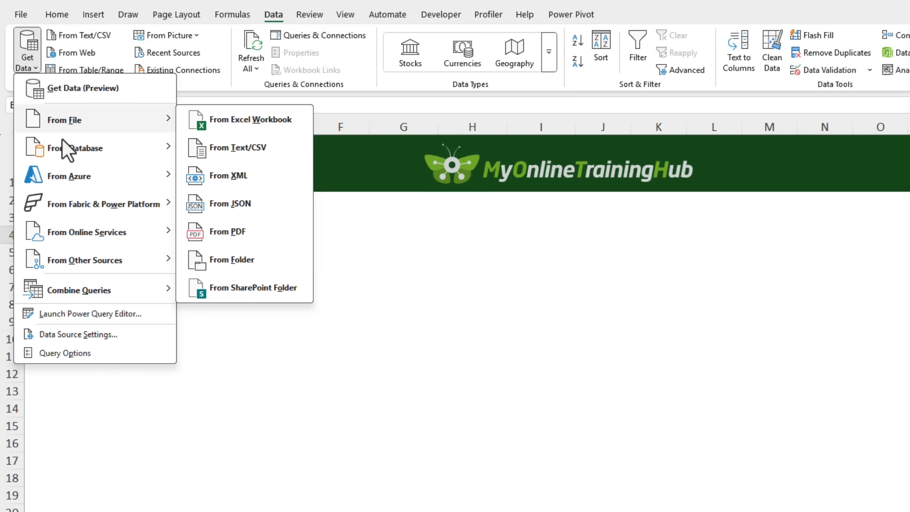
pyautogui.click(261, 261)
pyautogui.doubleClick(232, 84)
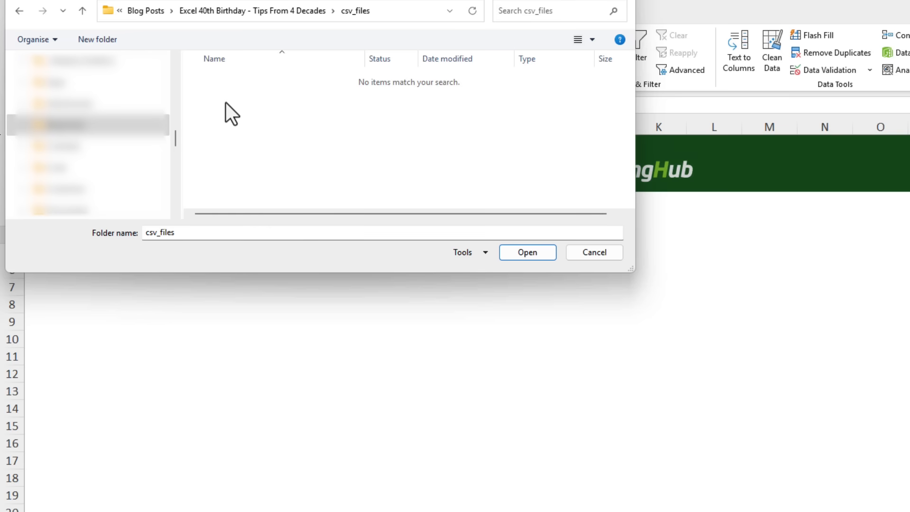
pyautogui.click(521, 256)
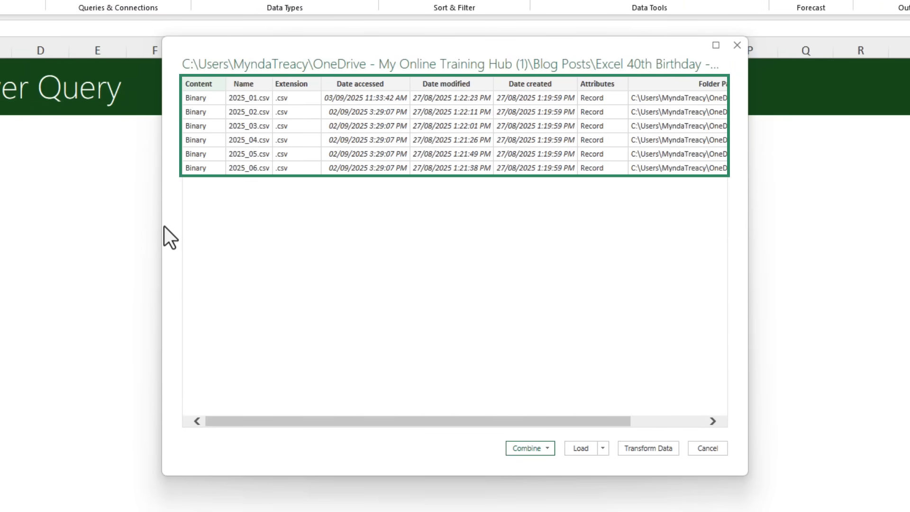
# Step: Combine and transform the folder's CSV files, using the first file as the sample with comma delimiter
pyautogui.moveTo(514, 420); pyautogui.dragTo(608, 431)
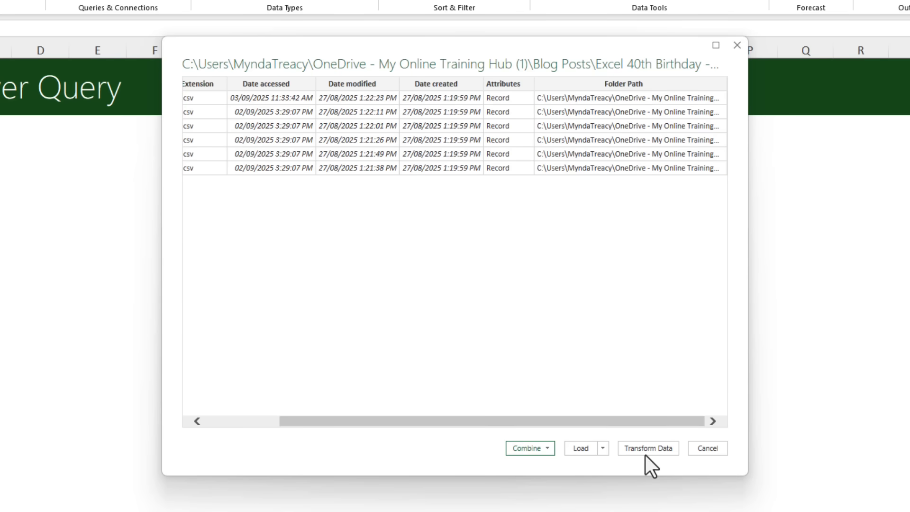
pyautogui.click(547, 449)
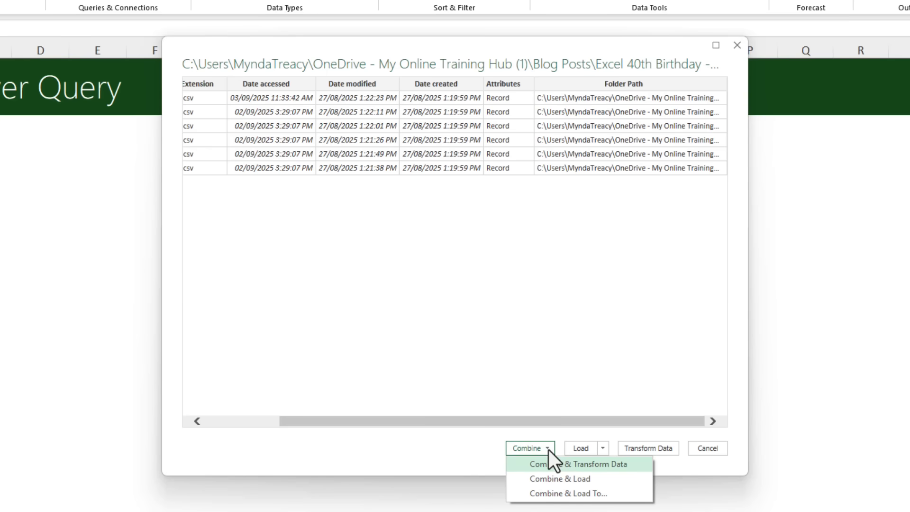
pyautogui.press('Down')
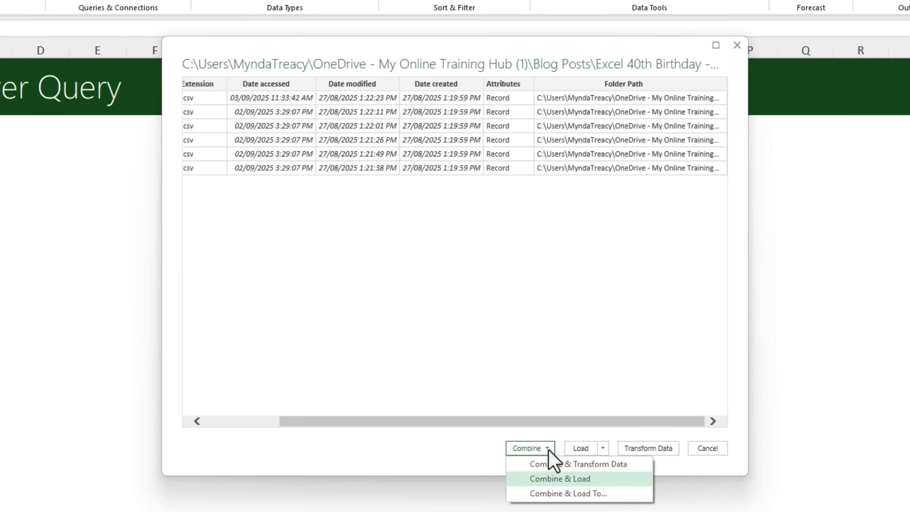
pyautogui.press('Down')
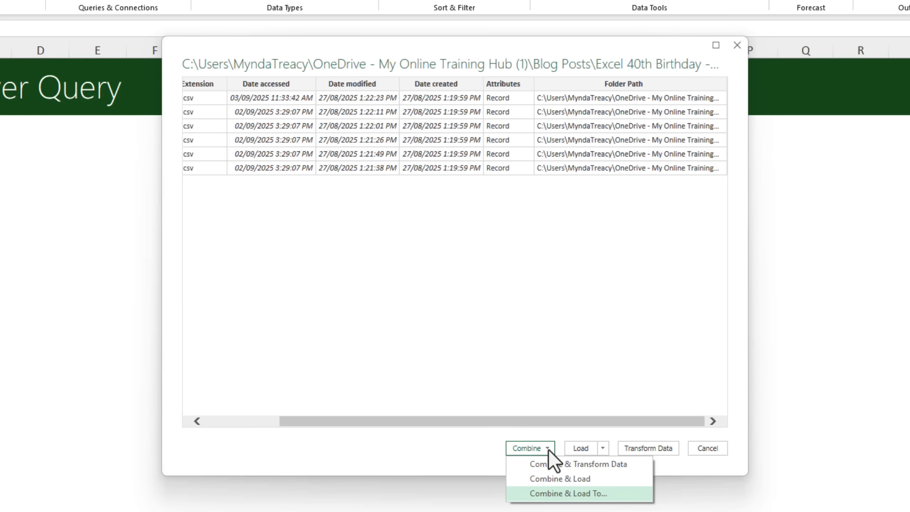
pyautogui.press('Up')
pyautogui.press('Up')
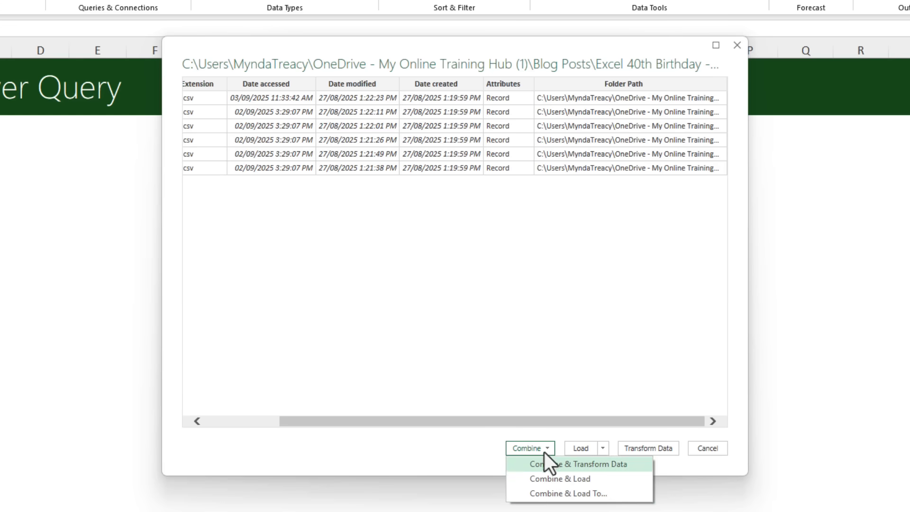
pyautogui.press('Return')
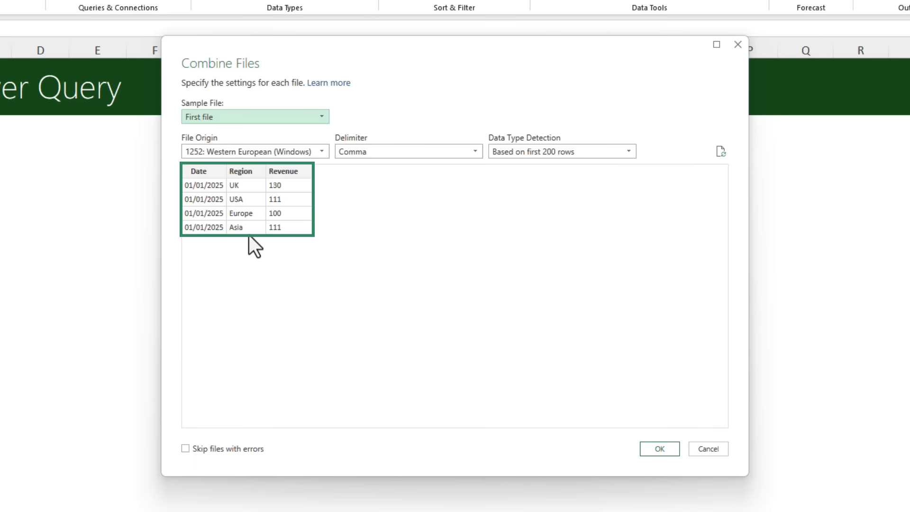
pyautogui.click(648, 451)
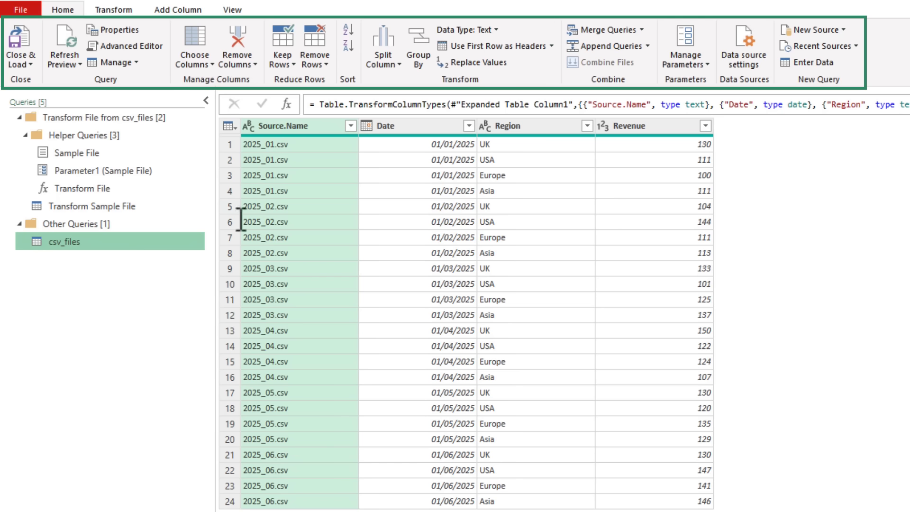
pyautogui.click(312, 65)
pyautogui.click(312, 65)
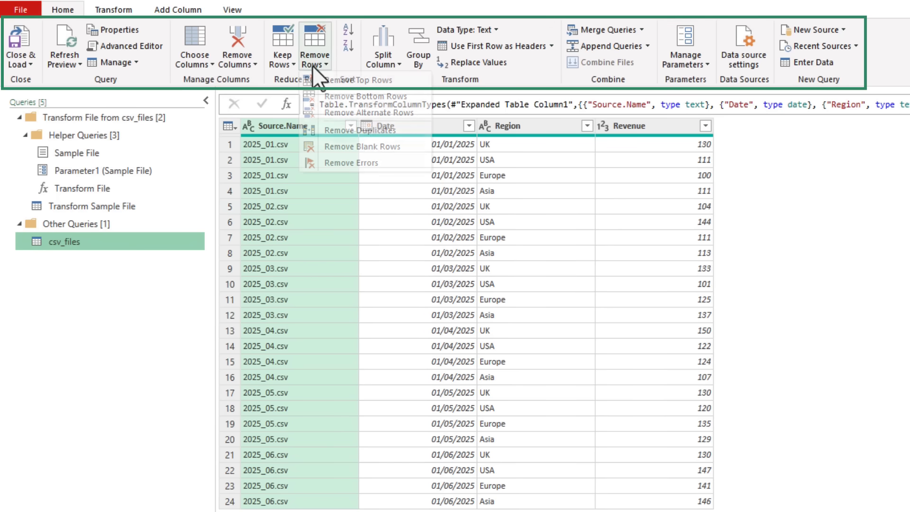
pyautogui.click(384, 58)
pyautogui.click(387, 69)
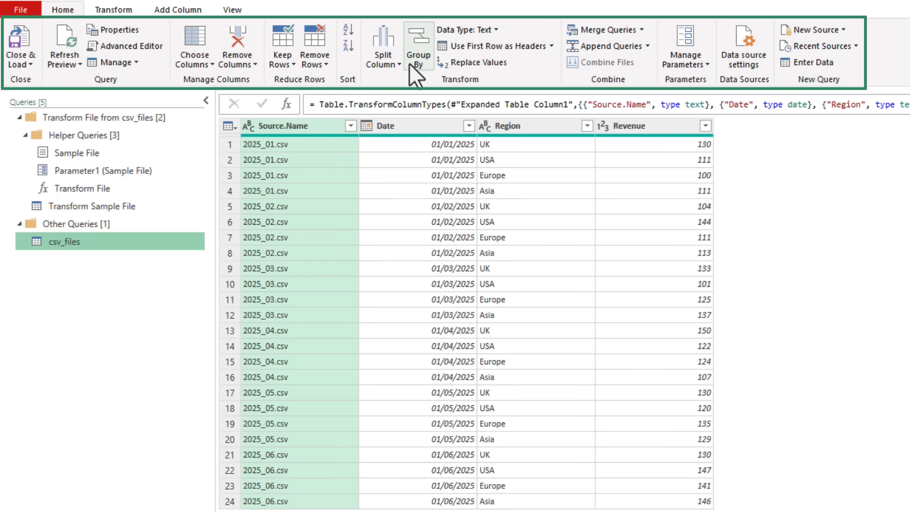
pyautogui.click(124, 11)
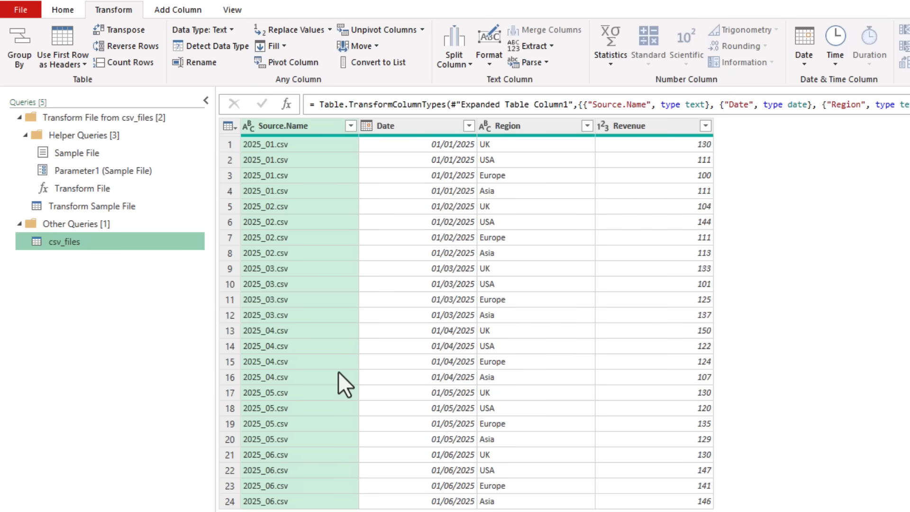
# Step: Remove the Source.Name column from the query and load the result as a PivotTable report on a new worksheet
pyautogui.click(290, 128)
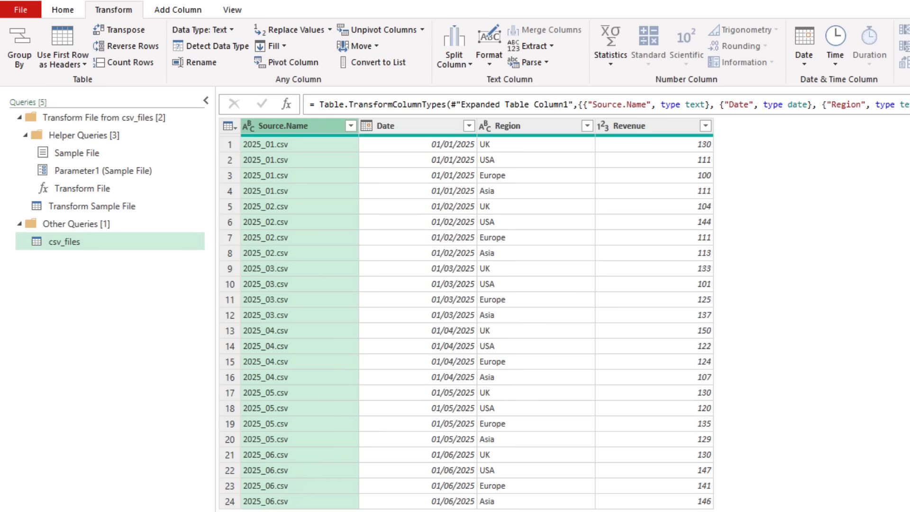
pyautogui.press('Delete')
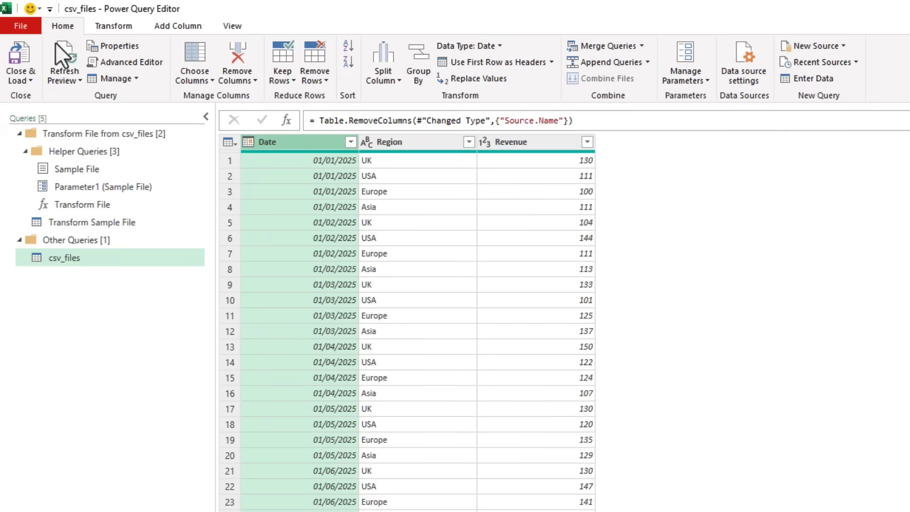
pyautogui.click(25, 79)
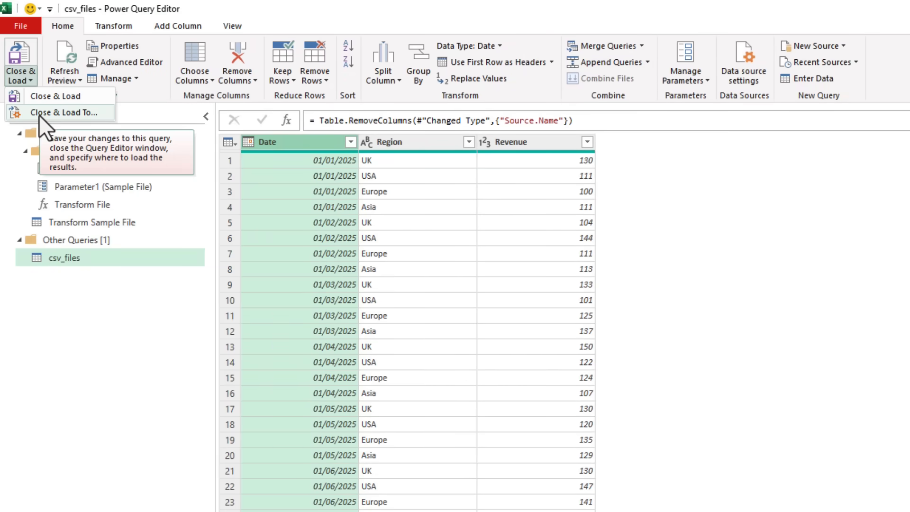
pyautogui.click(39, 115)
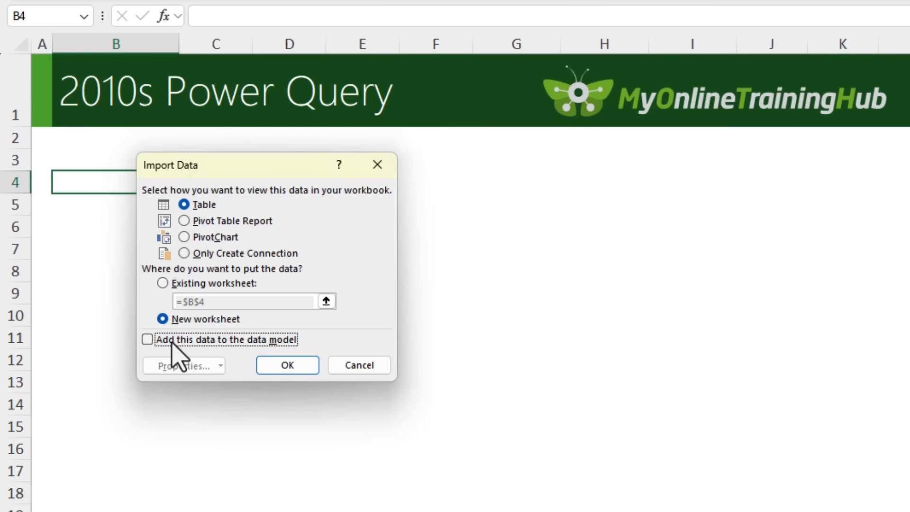
pyautogui.click(182, 222)
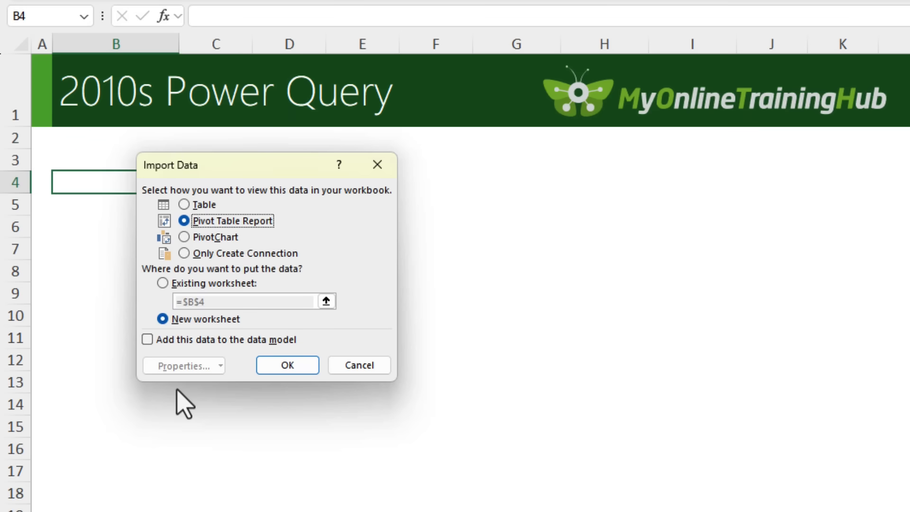
pyautogui.click(274, 374)
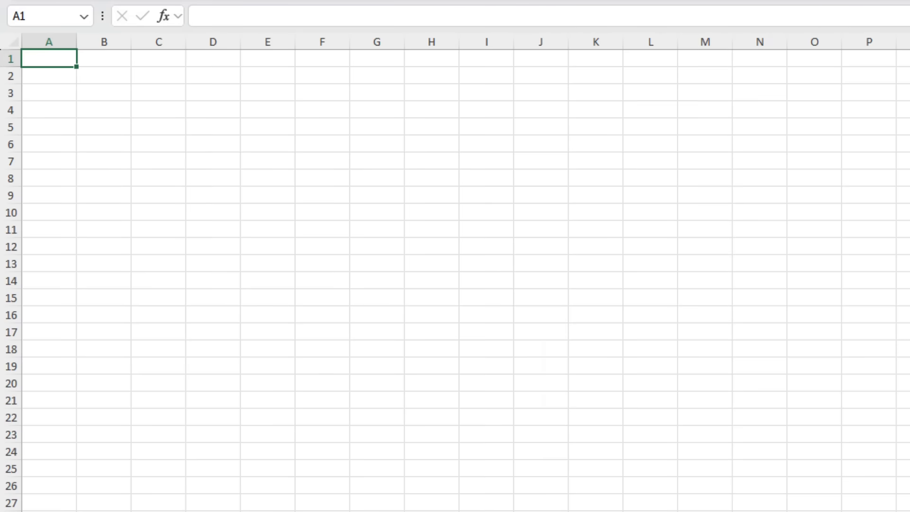
# Step: Build the PivotTable with Date in rows, Region in columns and the sum of Revenue as values
pyautogui.moveTo(713, 246); pyautogui.dragTo(524, 106)
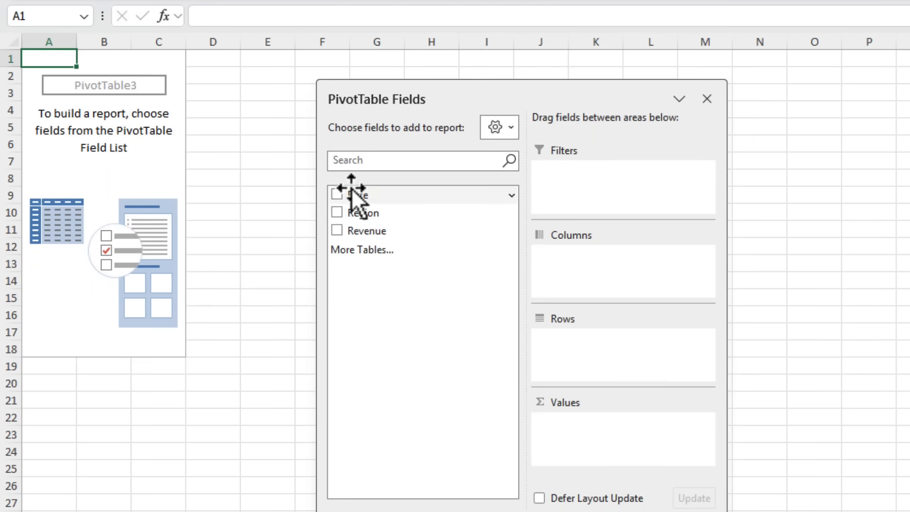
pyautogui.click(336, 195)
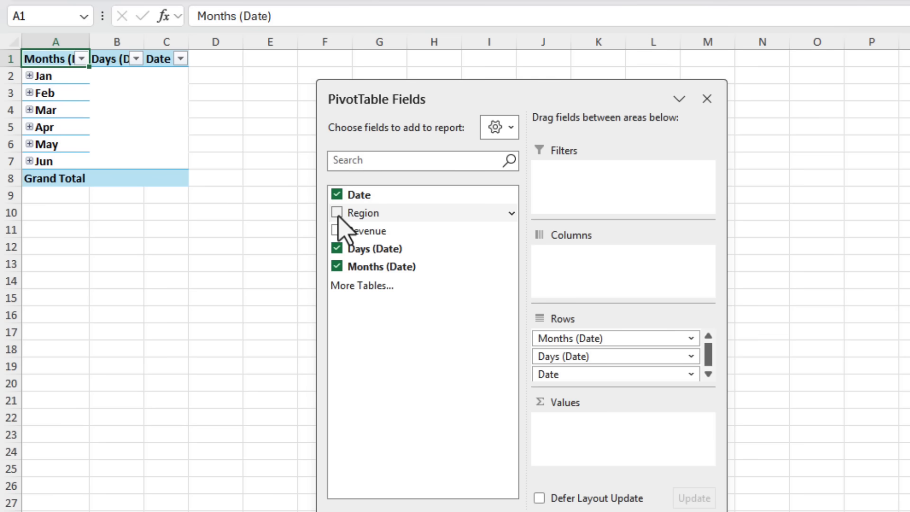
pyautogui.moveTo(340, 215); pyautogui.dragTo(674, 292)
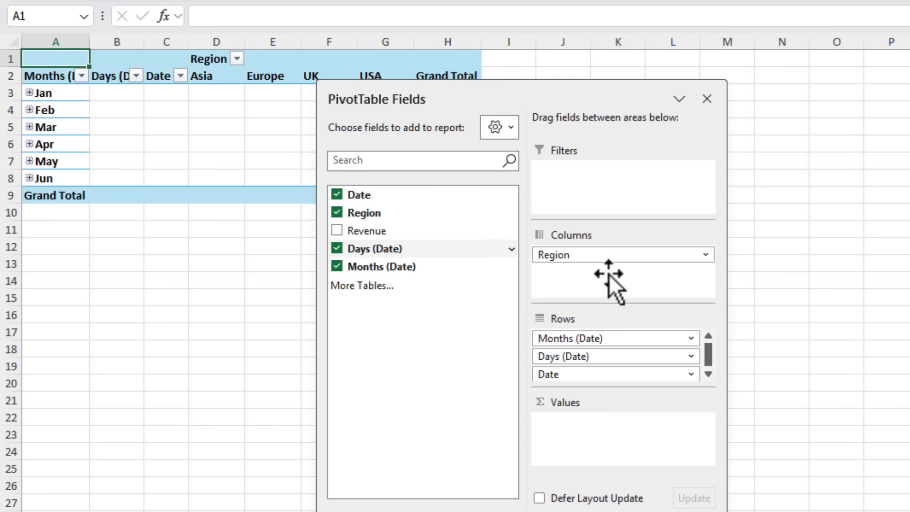
pyautogui.click(336, 231)
pyautogui.moveTo(524, 94); pyautogui.dragTo(849, 101)
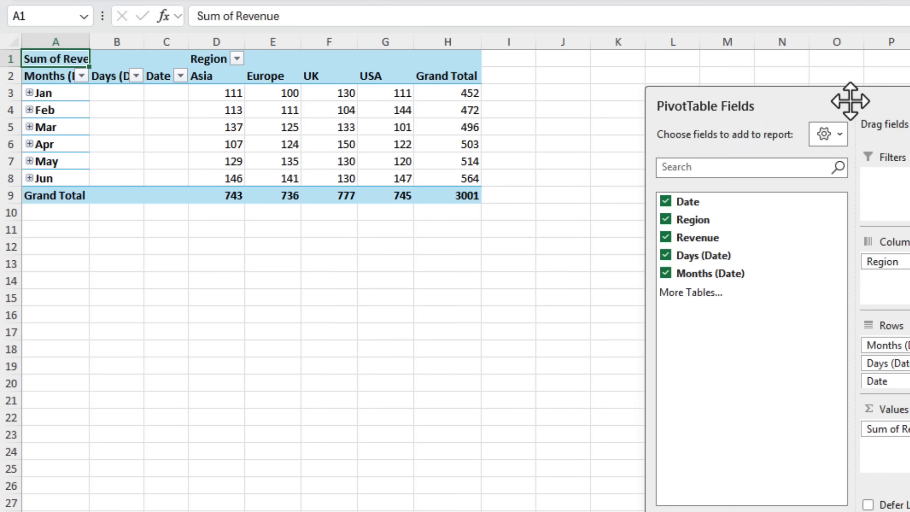
pyautogui.click(118, 94)
pyautogui.click(56, 93)
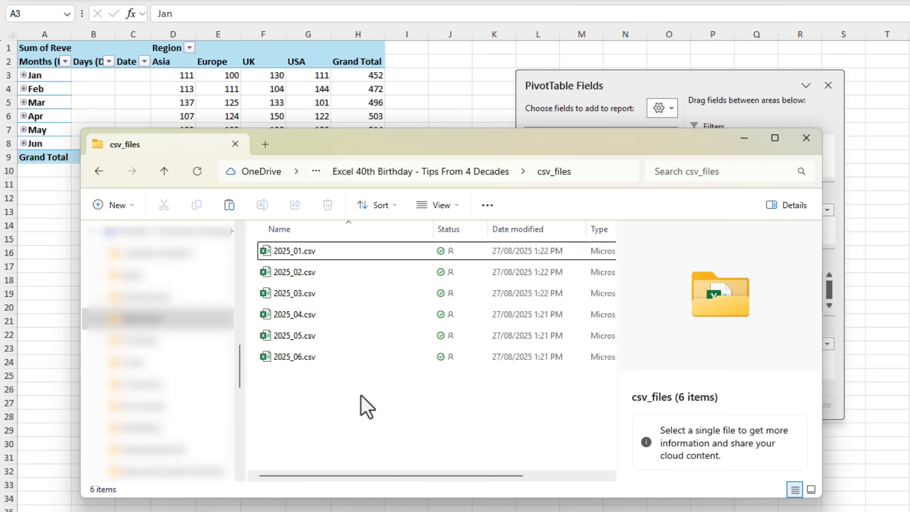
# Step: Add 2025_07.csv to the csv_files folder and refresh the PivotTable from the updated folder
pyautogui.click(293, 382)
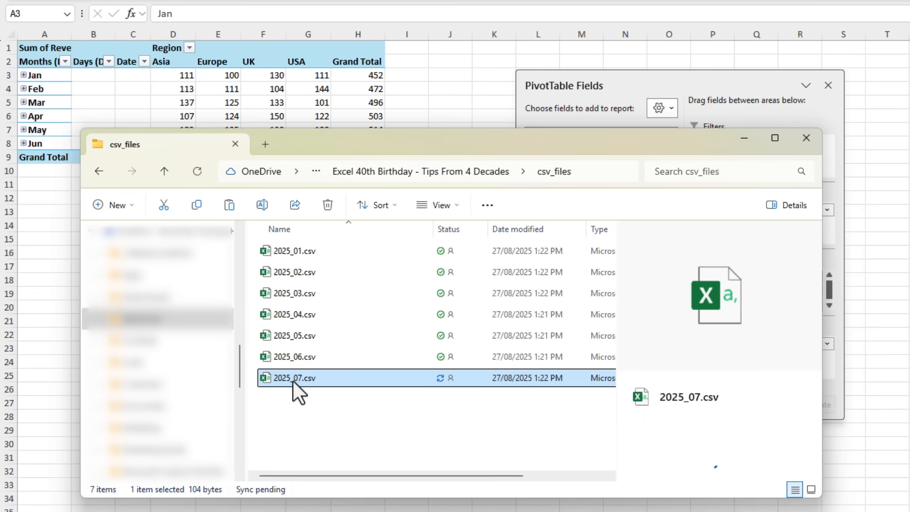
pyautogui.click(405, 115)
pyautogui.rightClick(308, 99)
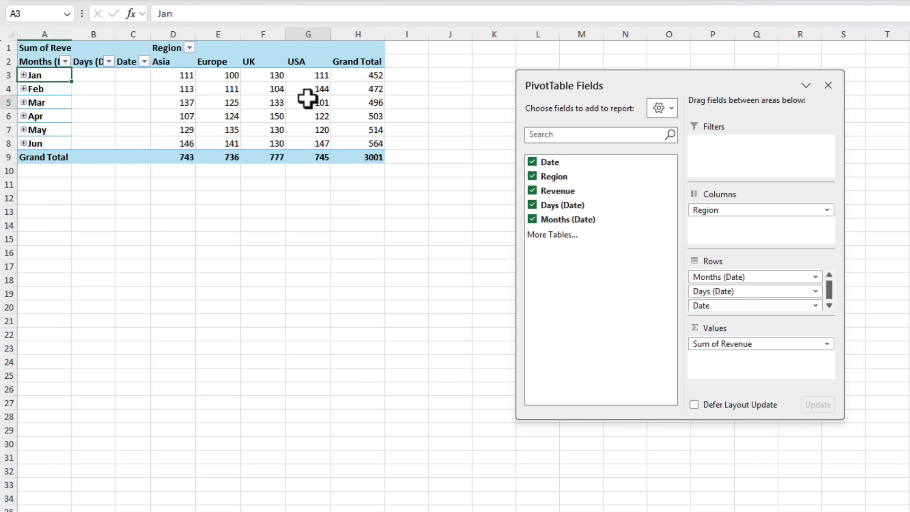
pyautogui.click(382, 189)
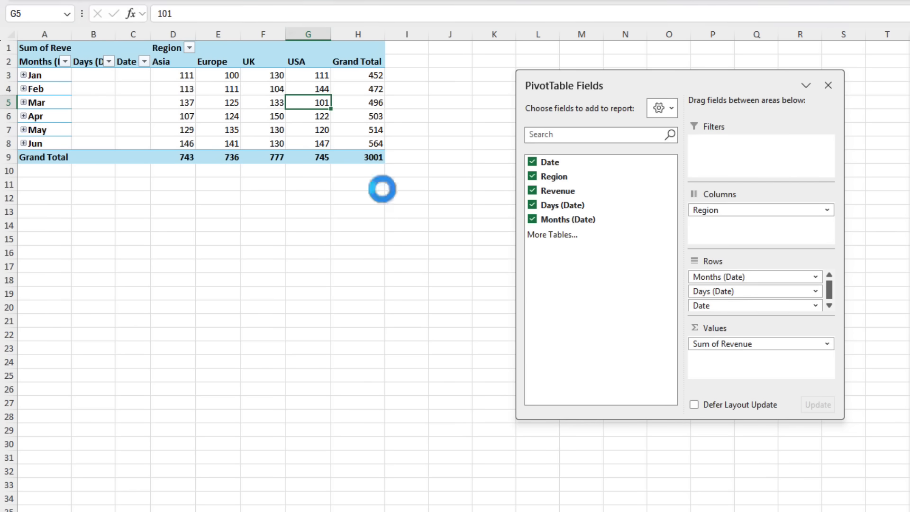
pyautogui.moveTo(78, 156); pyautogui.dragTo(365, 157)
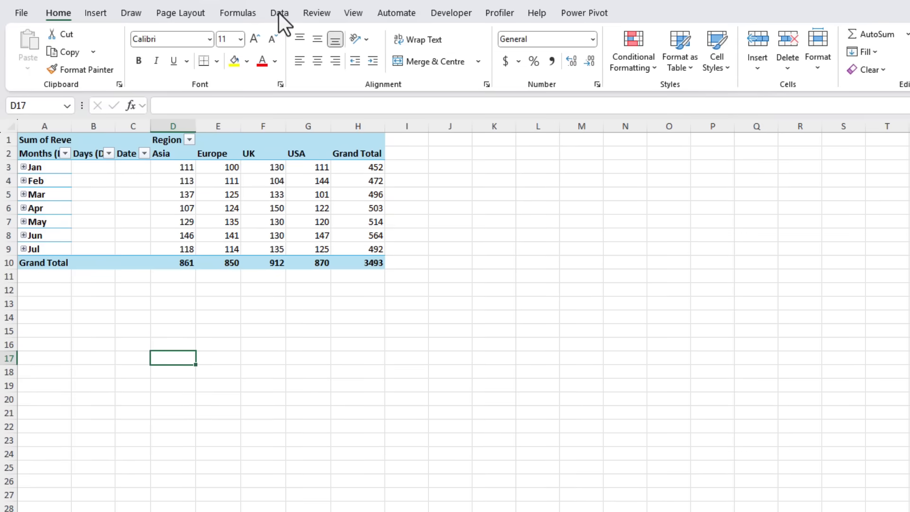
# Step: On the 2020s Dynamic Arrays sheet, enter =PIVOTBY(Table3[Year],Table3[Category],Table3[Sales],SUM) in cell G9
pyautogui.click(278, 13)
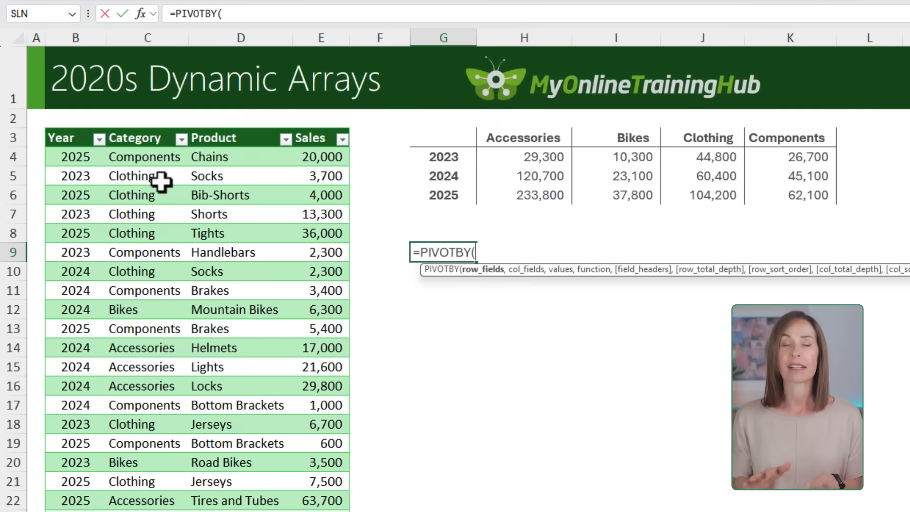
pyautogui.click(72, 132)
pyautogui.write(',')
pyautogui.click(126, 132)
pyautogui.write(',')
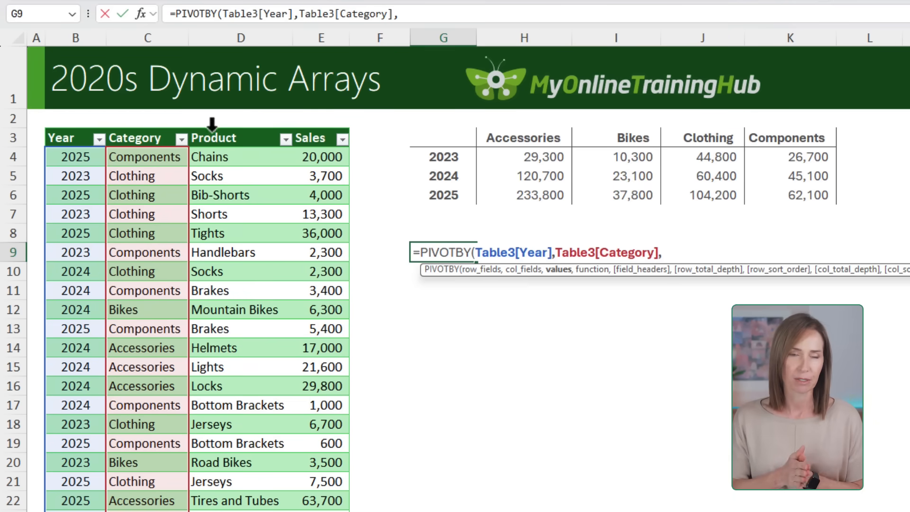
pyautogui.click(315, 131)
pyautogui.write(',')
pyautogui.press('Tab')
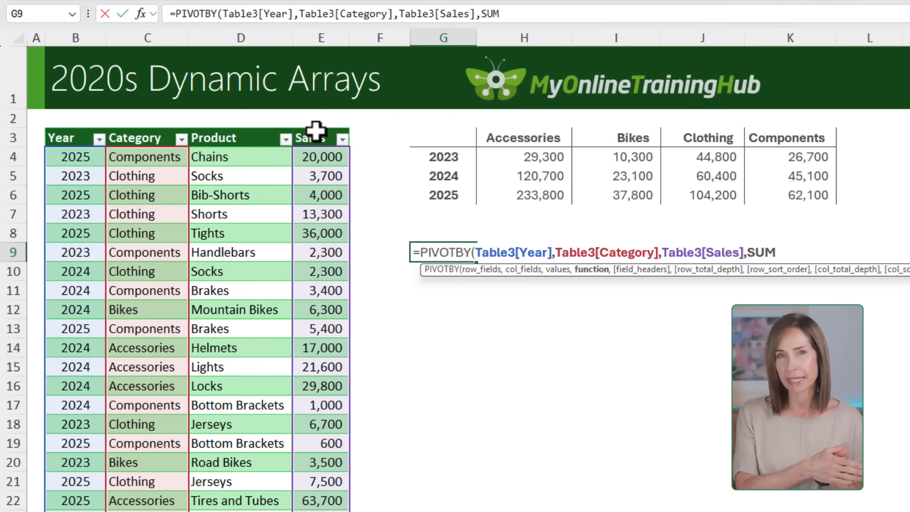
pyautogui.write(')')
pyautogui.press('Return')
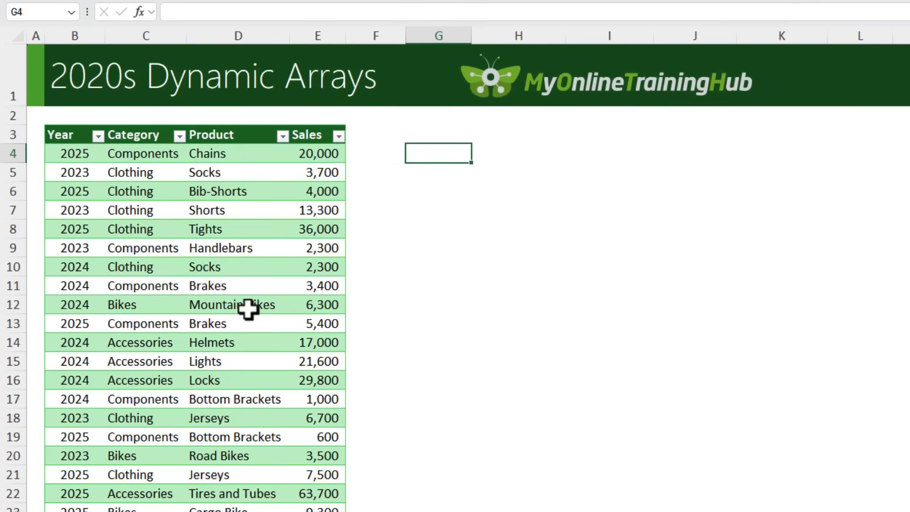
# Step: Enter =UNIQUE(Table3[Year]) in cell G4 to list the distinct years
pyautogui.write('=uni')
pyautogui.press('Down')
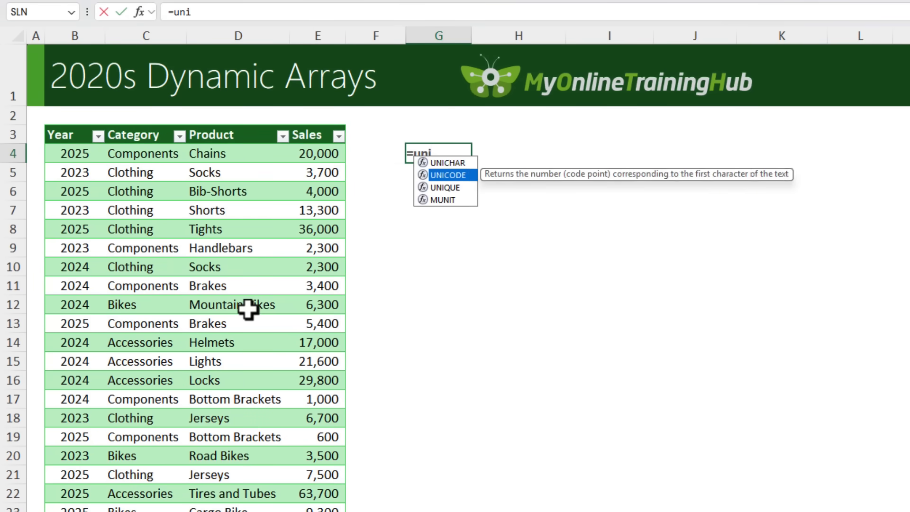
pyautogui.press('Down')
pyautogui.press('Tab')
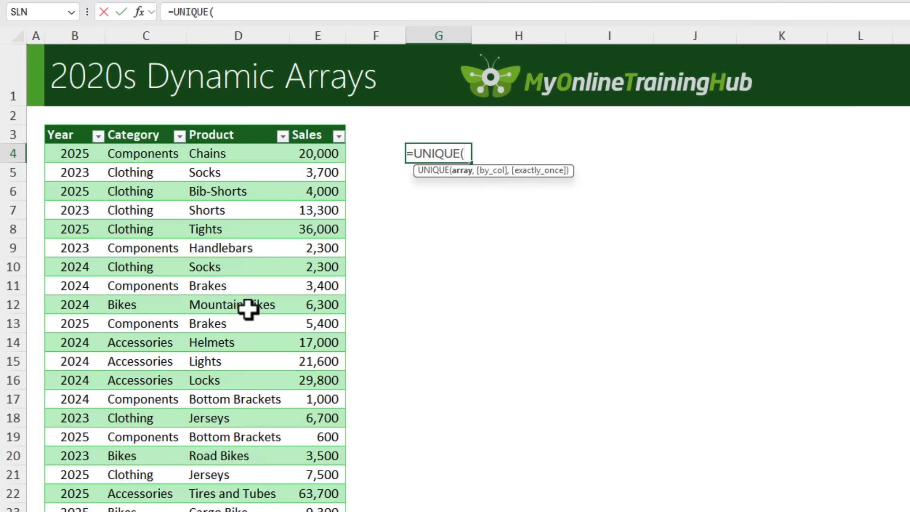
pyautogui.click(66, 122)
pyautogui.write(')')
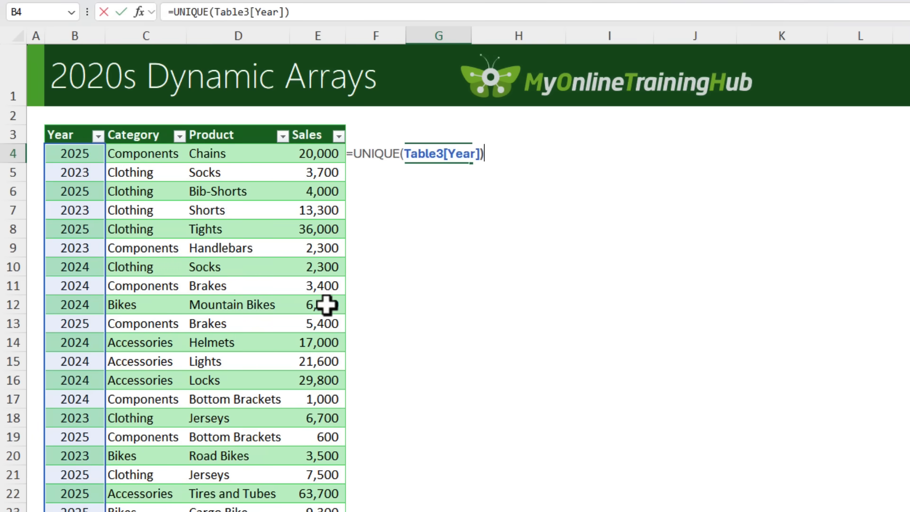
pyautogui.hotkey('ctrl', 'Return')
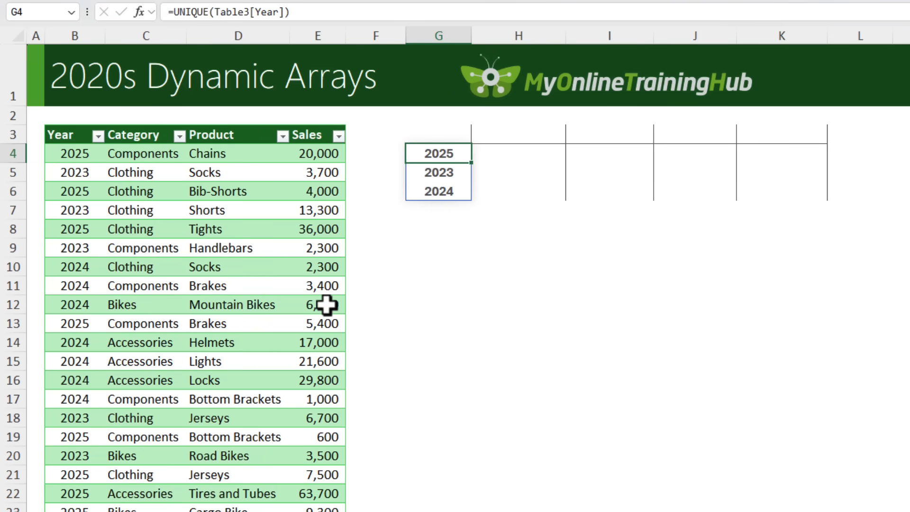
# Step: Wrap the G4 formula in SORT so it reads =SORT(UNIQUE(Table3[Year]))
pyautogui.press('F2')
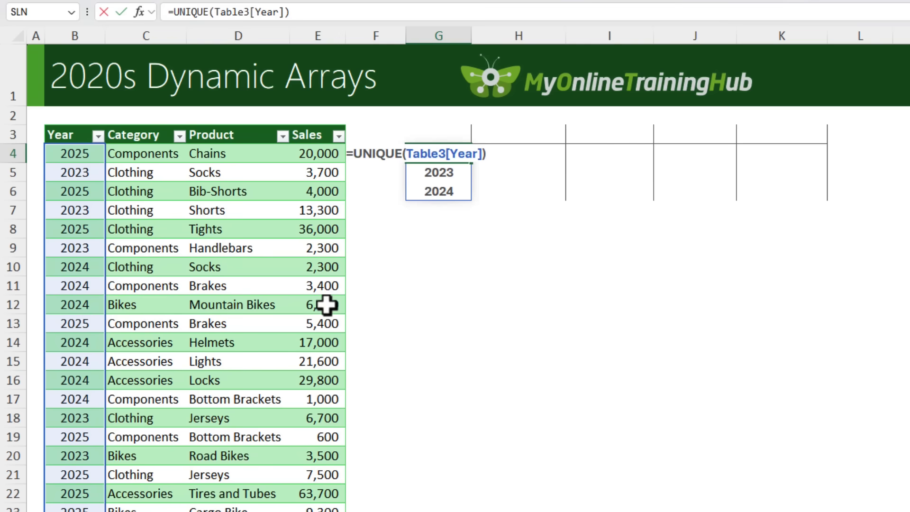
pyautogui.write('sort')
pyautogui.press('Tab')
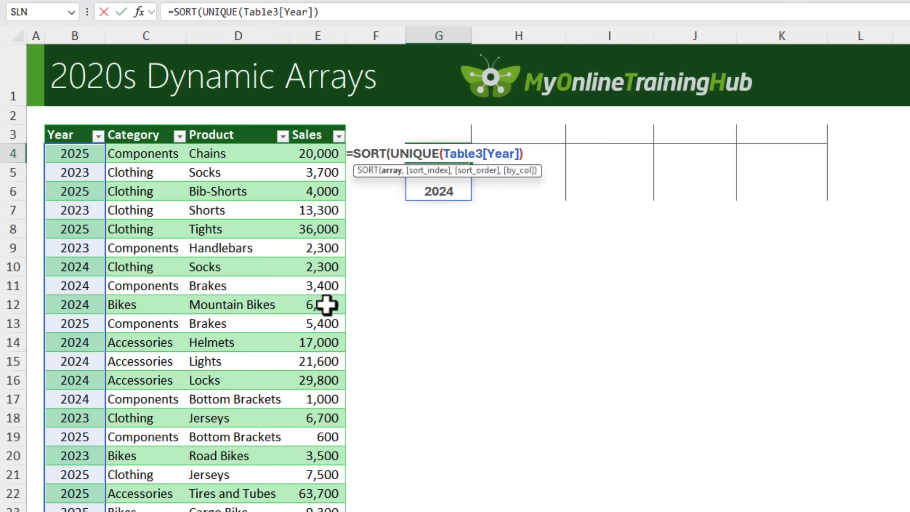
pyautogui.write(')')
pyautogui.press('Return')
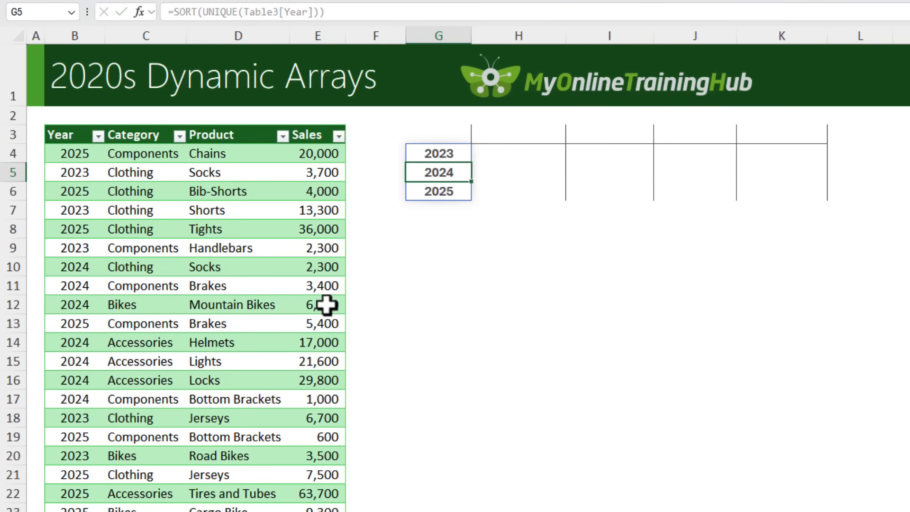
# Step: Enter =TRANSPOSE(SORT(UNIQUE(Table3[Category]))) in cell H3 to list the sorted categories as column headings
pyautogui.press('Up')
pyautogui.press('Right')
pyautogui.press('Up')
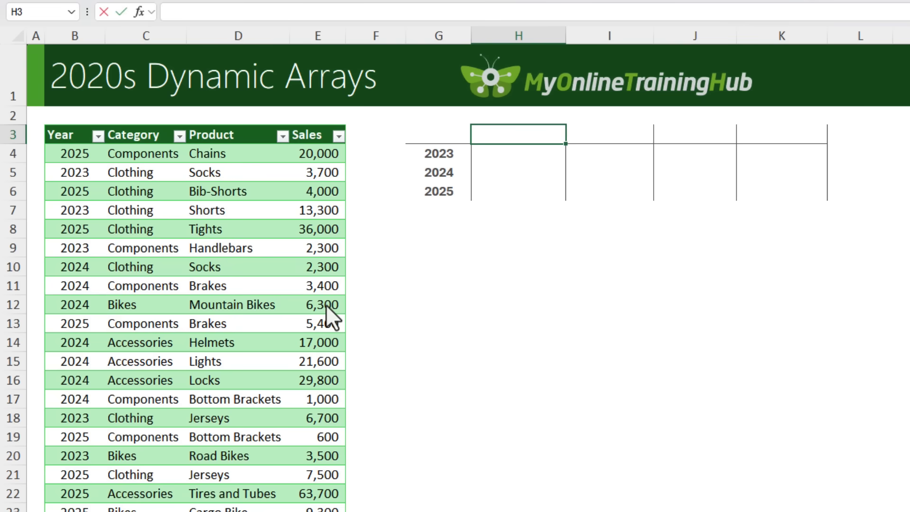
pyautogui.write('=tran')
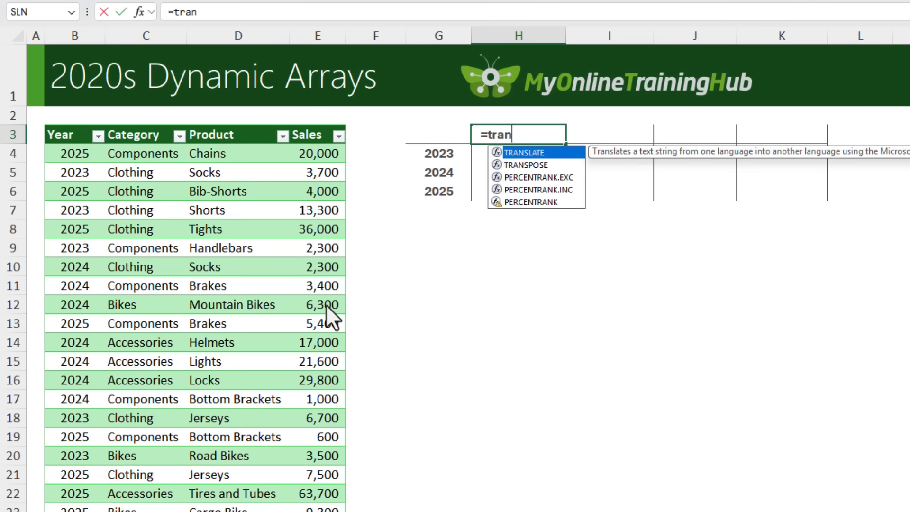
pyautogui.press('Down')
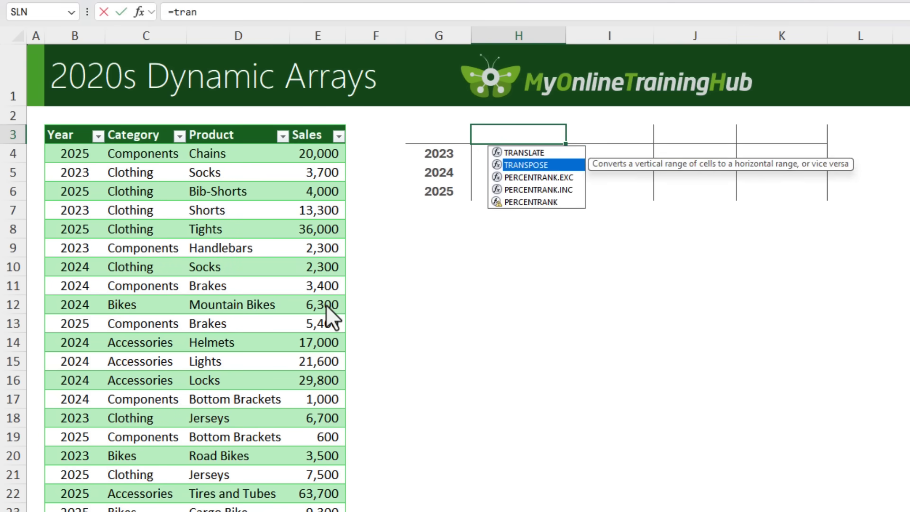
pyautogui.press('Tab')
pyautogui.write('sort')
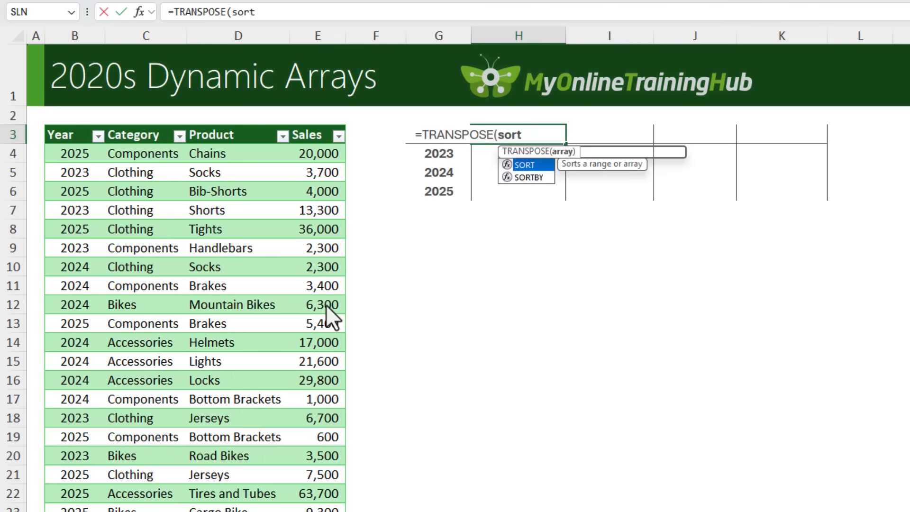
pyautogui.press('Tab')
pyautogui.write('uniq')
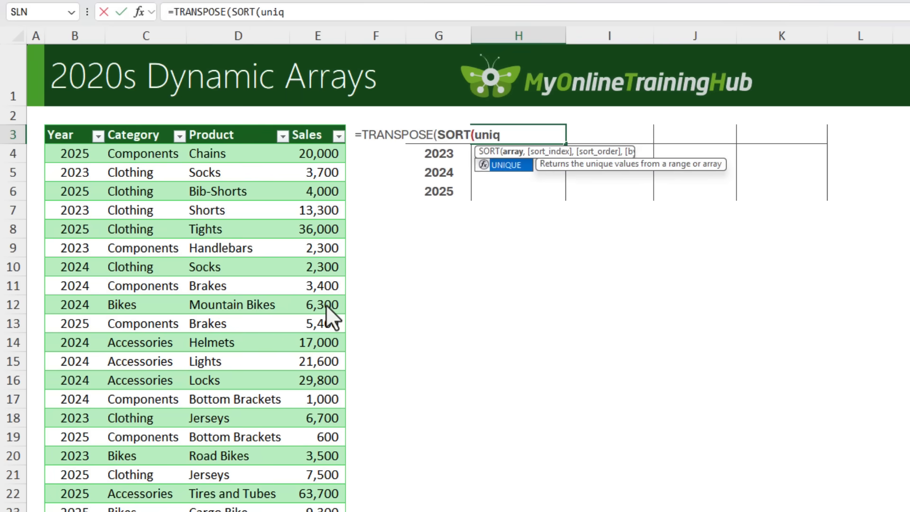
pyautogui.press('Tab')
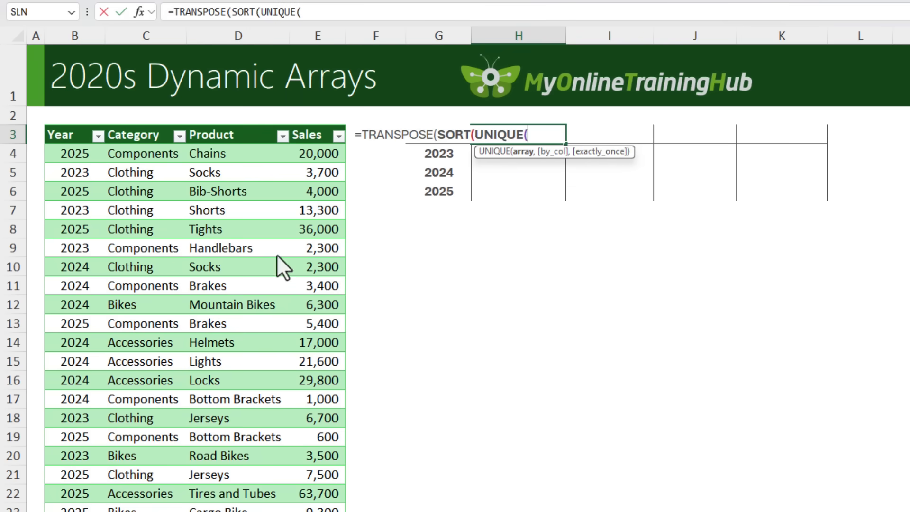
pyautogui.click(157, 127)
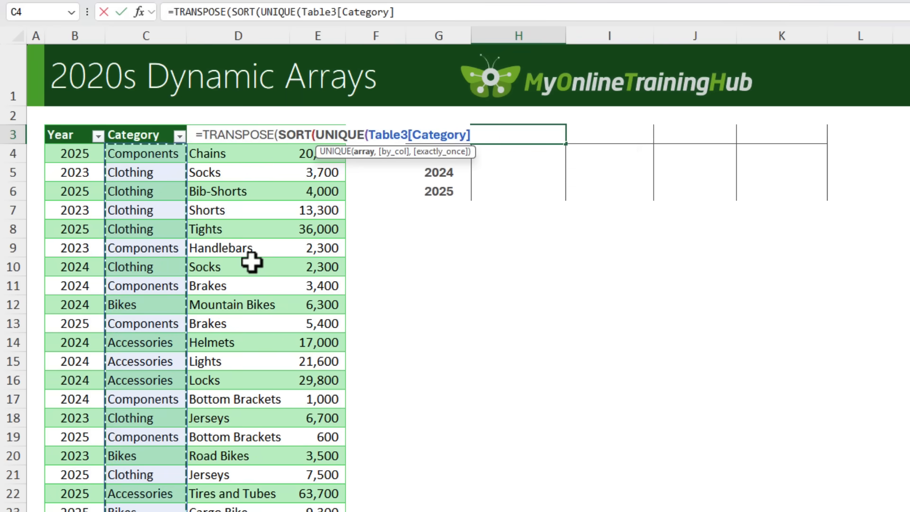
pyautogui.write('))')
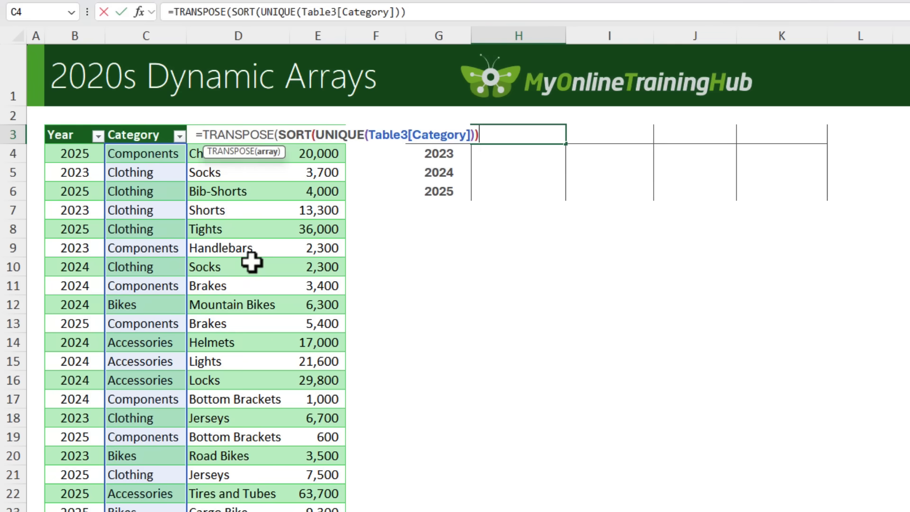
pyautogui.write(')')
pyautogui.press('Return')
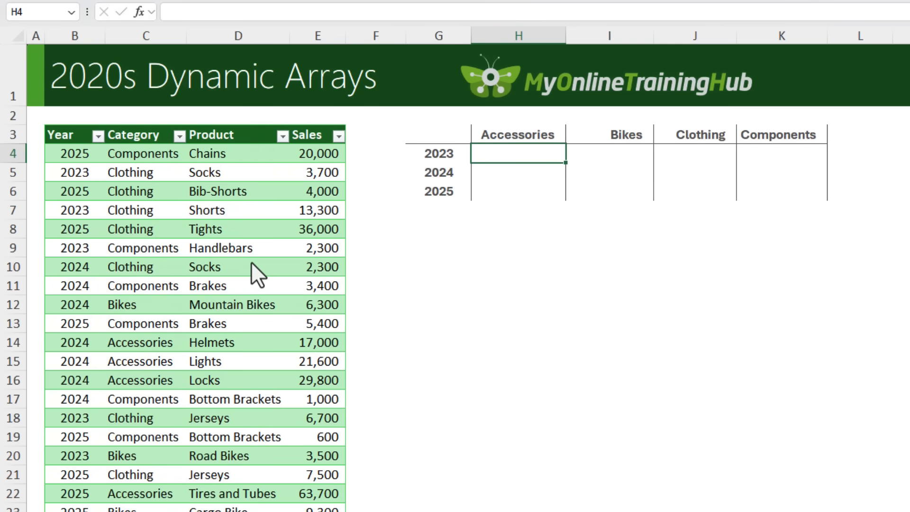
# Step: Enter =SUMIFS(Table3[Sales],Table3[Year],G4#,Table3[Category],H3#) in cell H4 to total sales by year and category
pyautogui.write('=sumifs')
pyautogui.press('Tab')
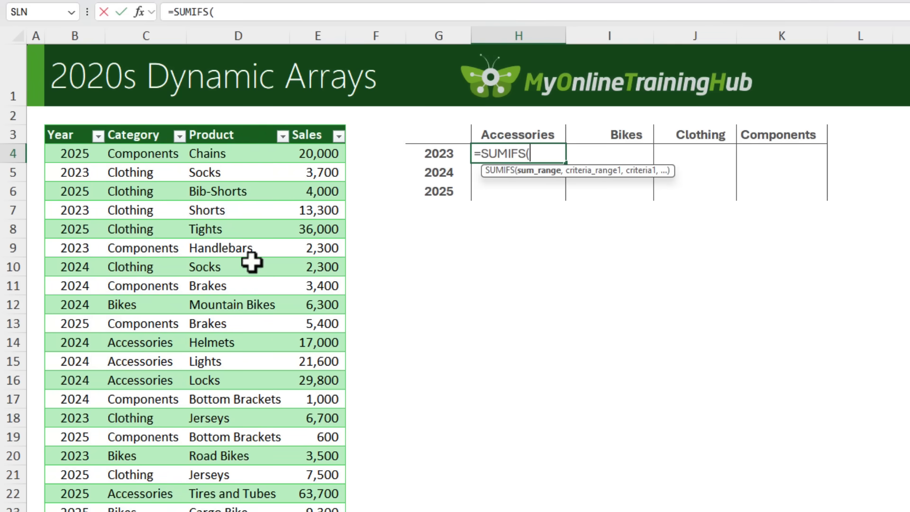
pyautogui.click(308, 126)
pyautogui.write(',')
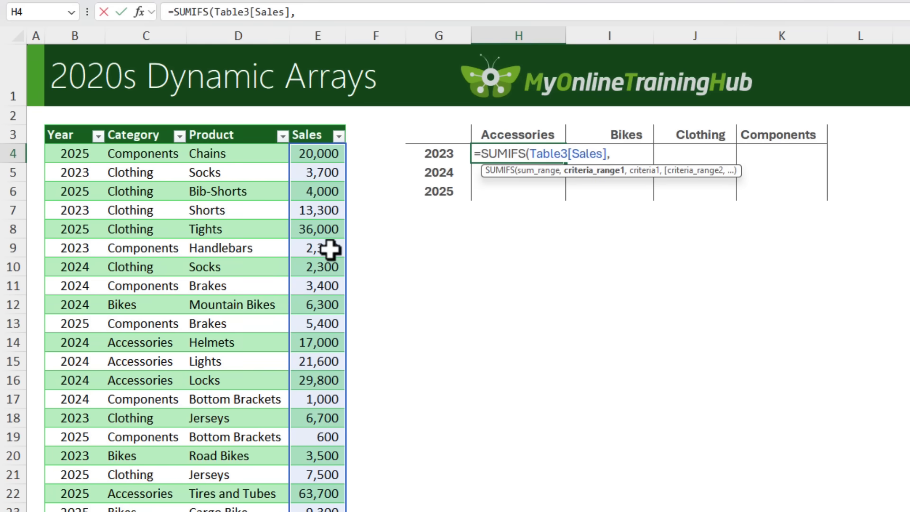
pyautogui.click(83, 127)
pyautogui.write(',')
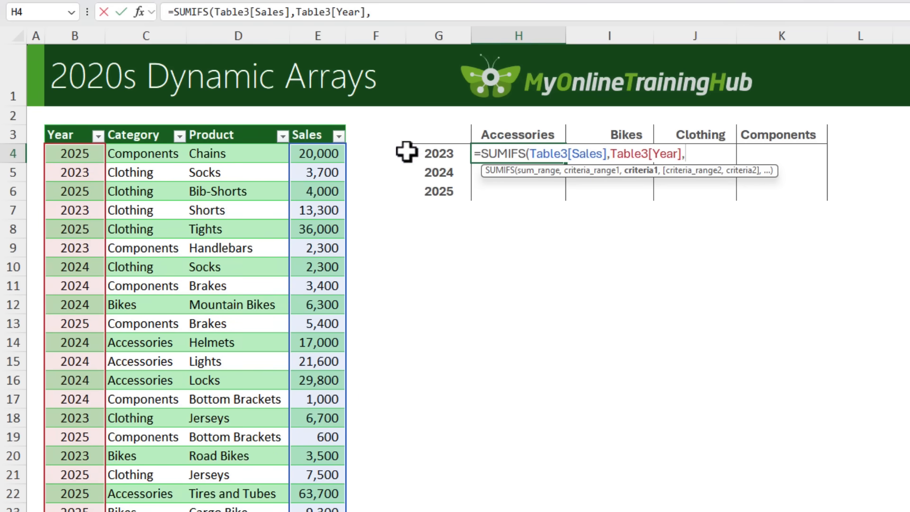
pyautogui.click(438, 152)
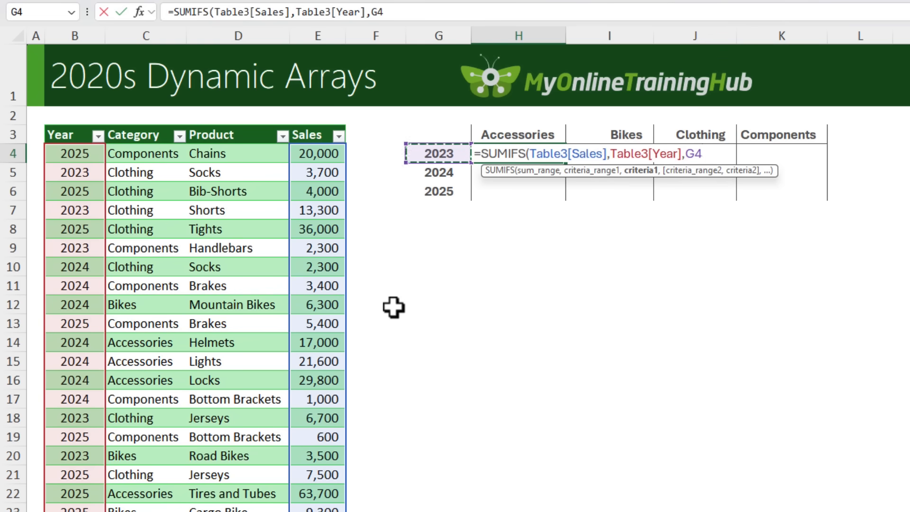
pyautogui.write('#')
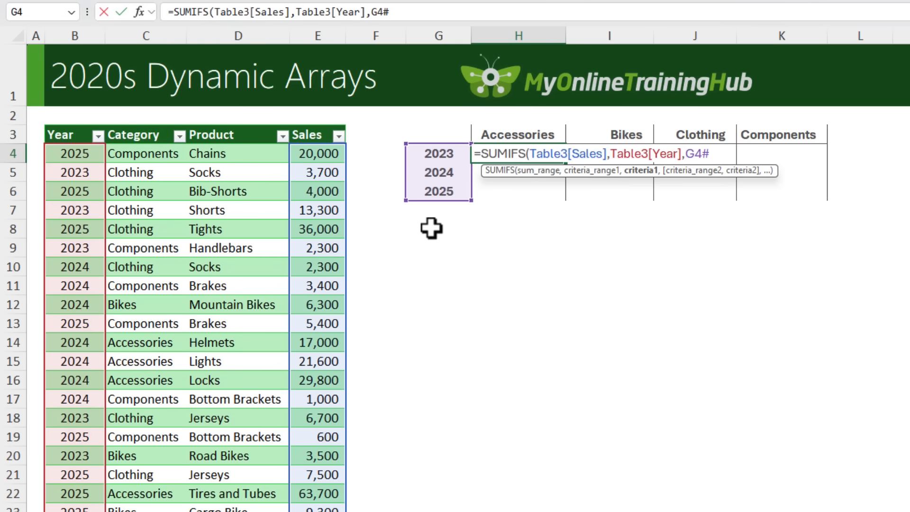
pyautogui.write(',')
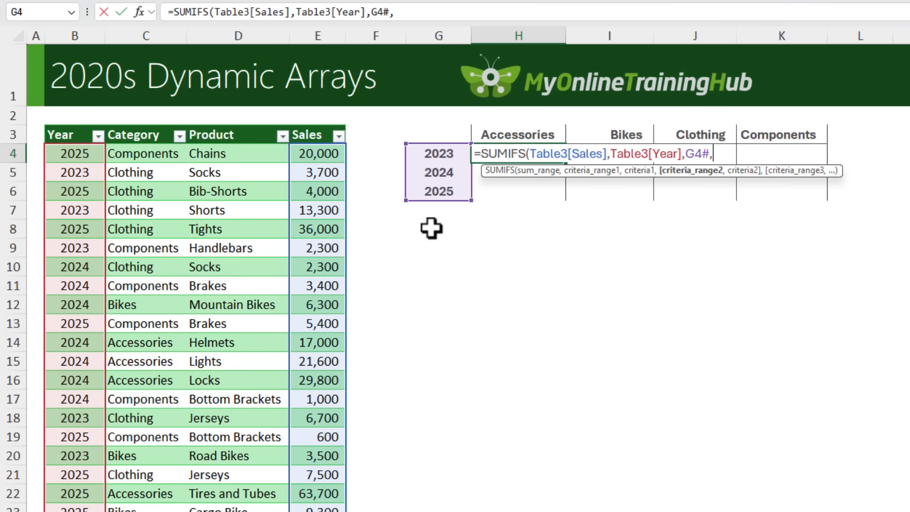
pyautogui.click(149, 124)
pyautogui.write(',')
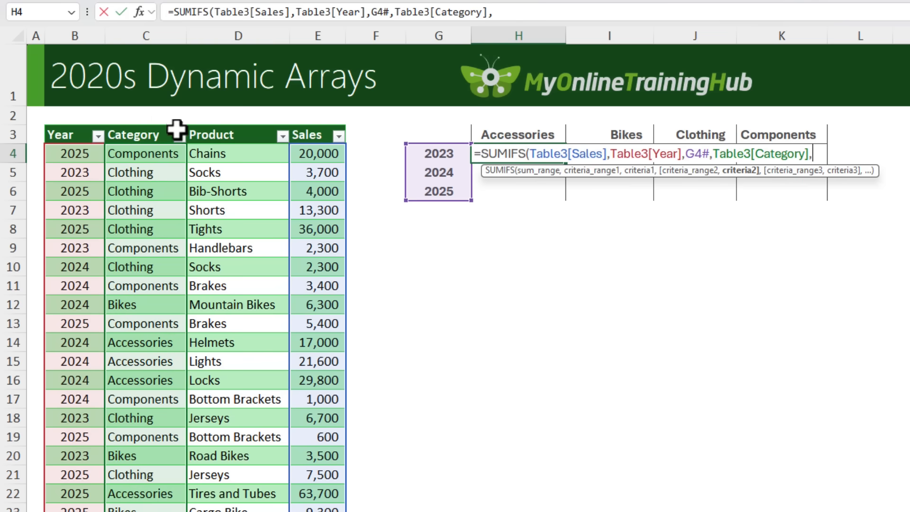
pyautogui.click(492, 136)
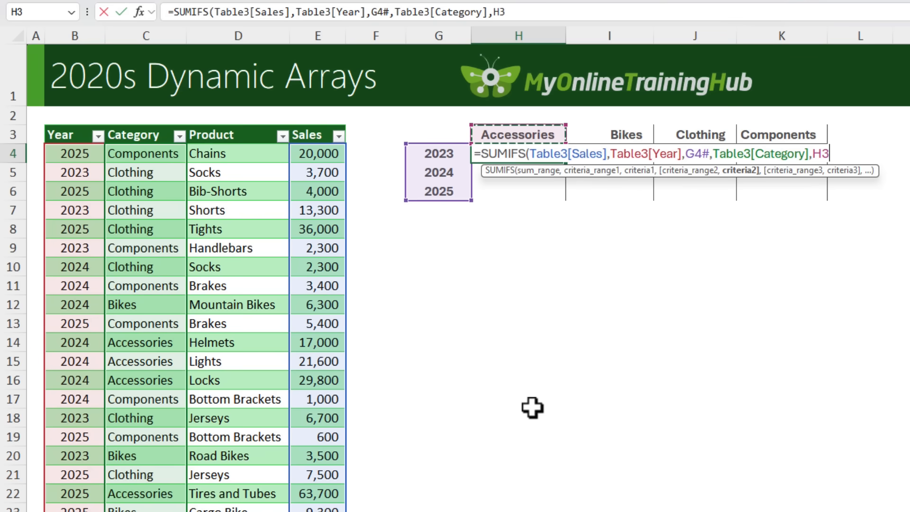
pyautogui.write('#')
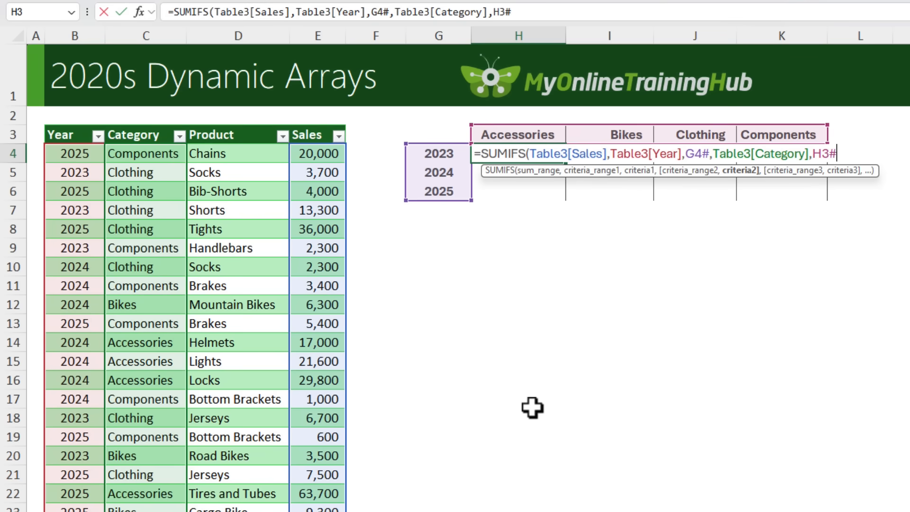
pyautogui.write(')')
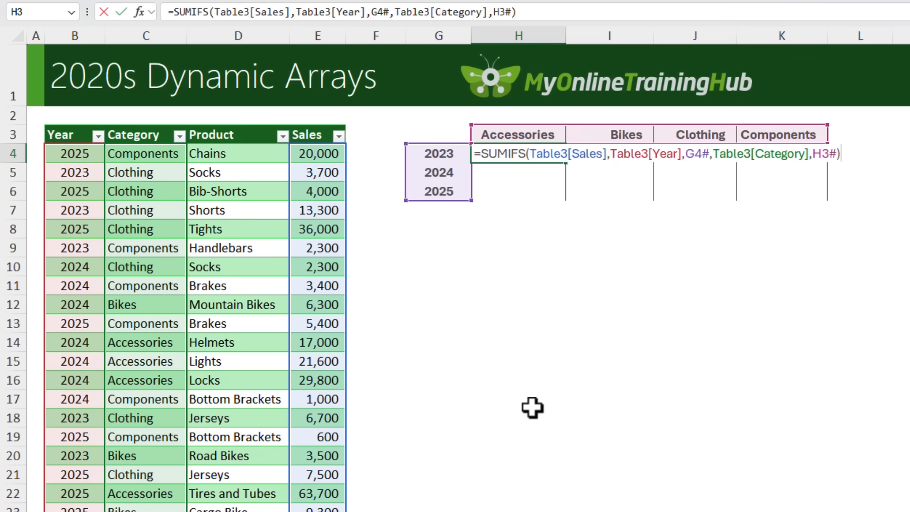
pyautogui.press('Return')
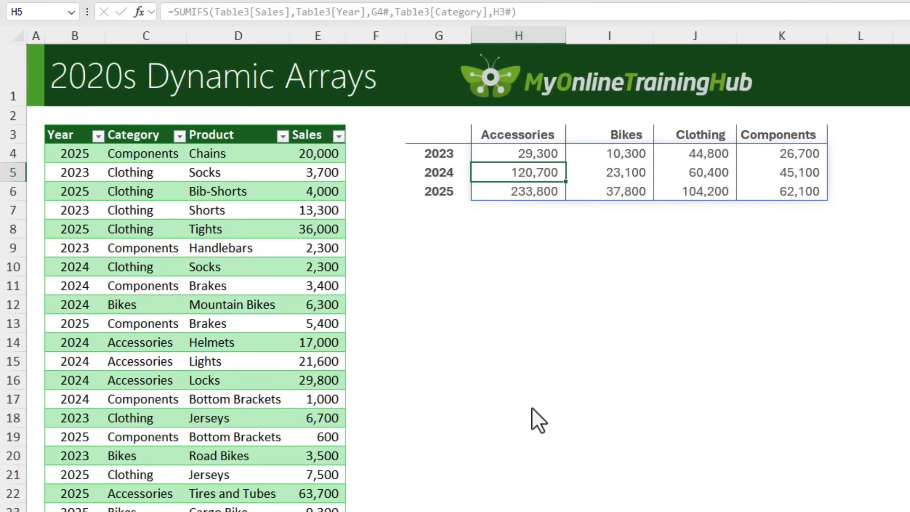
# Step: Enter =PIVOTBY(Table3[Year],Table3[Category],Table3[Sales],SUM) in cell G9 to build the same summary with one formula
pyautogui.click(162, 179)
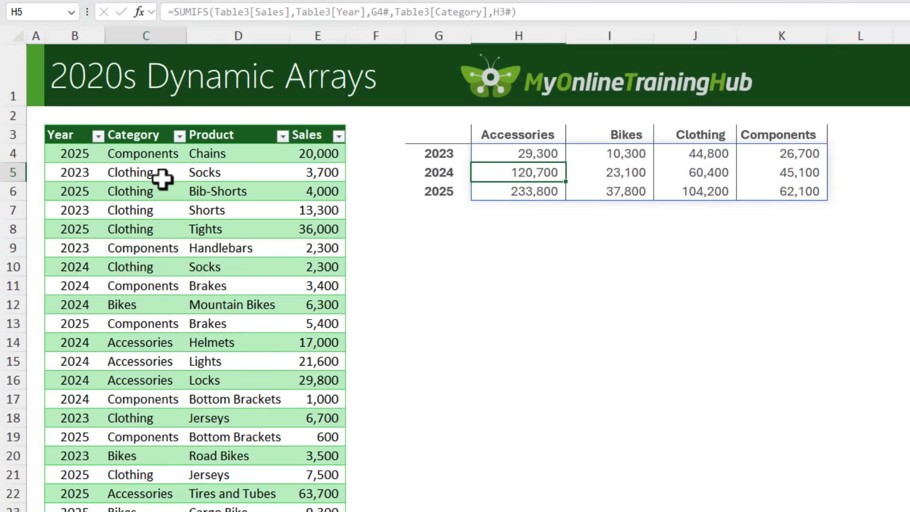
pyautogui.click(45, 139)
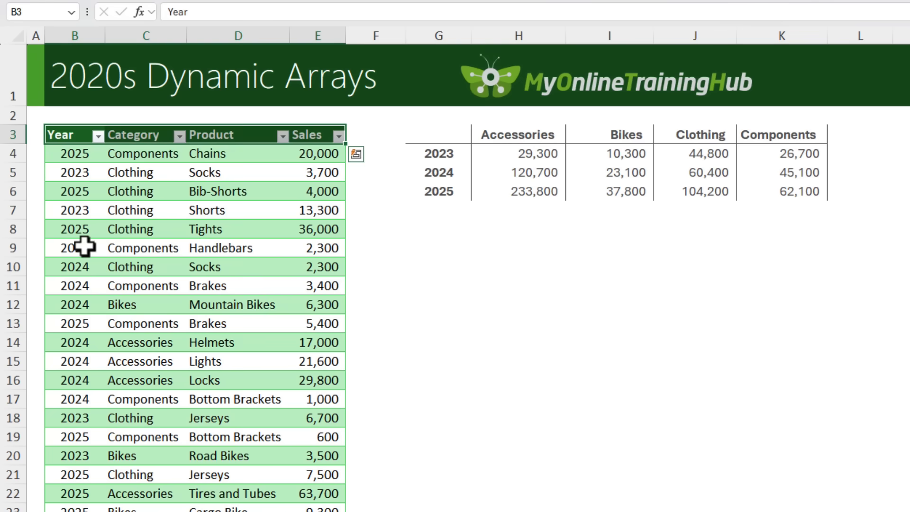
pyautogui.click(443, 250)
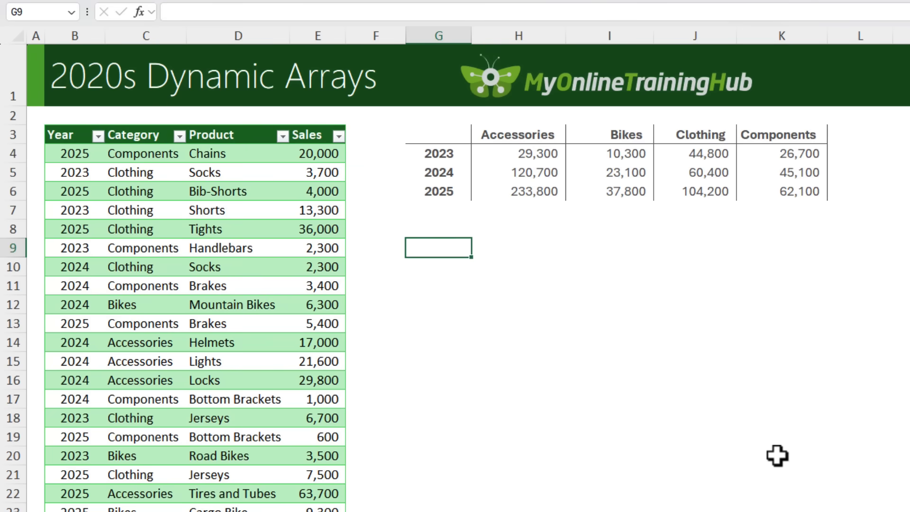
pyautogui.write('=PIVOTBY(')
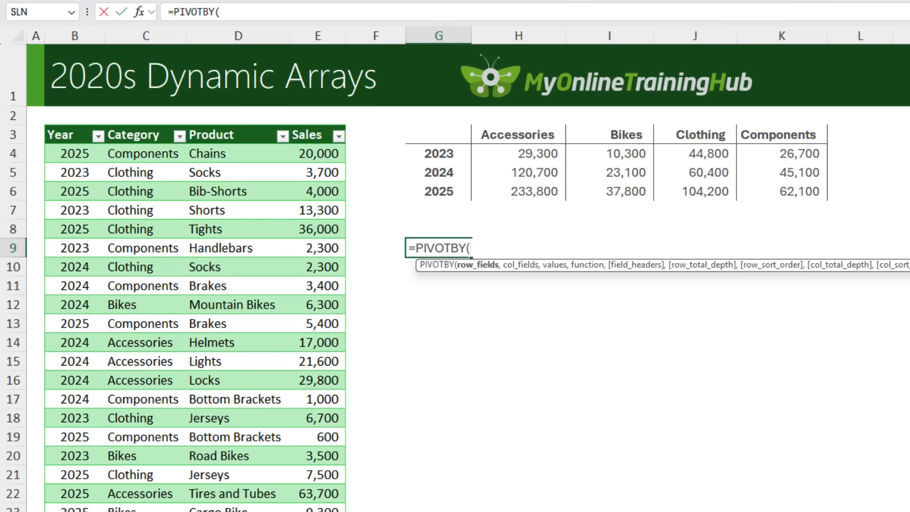
pyautogui.click(68, 124)
pyautogui.write(',')
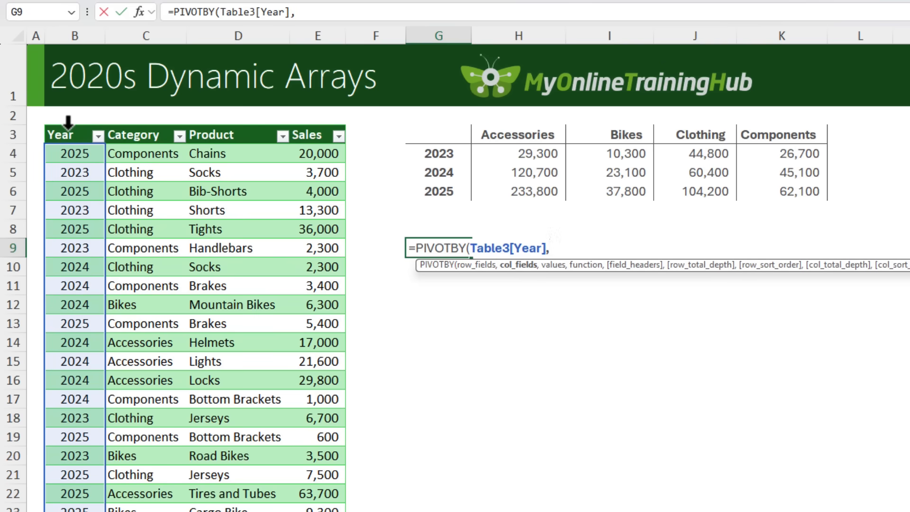
pyautogui.click(127, 125)
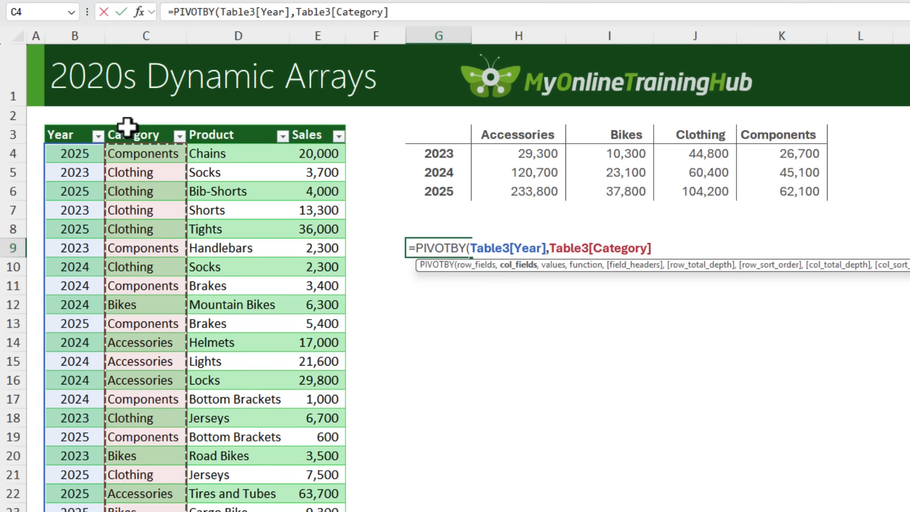
pyautogui.write(',')
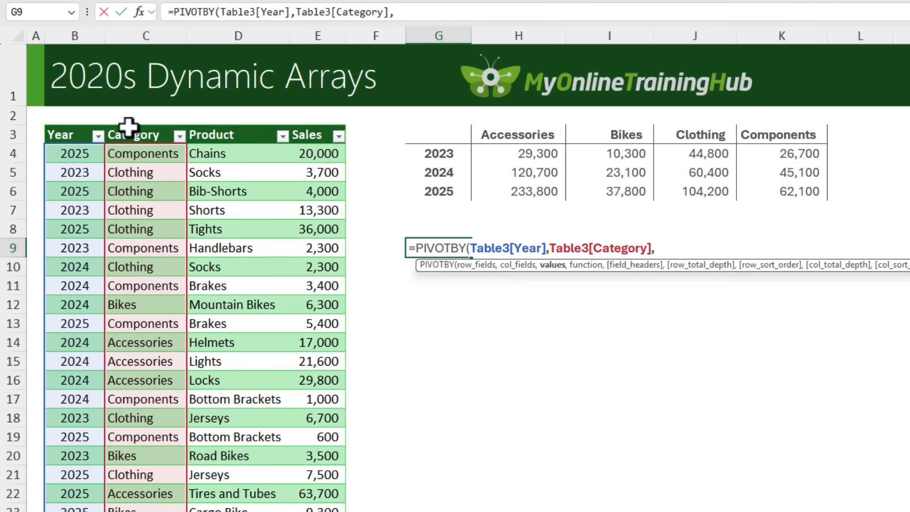
pyautogui.click(312, 126)
pyautogui.write(',')
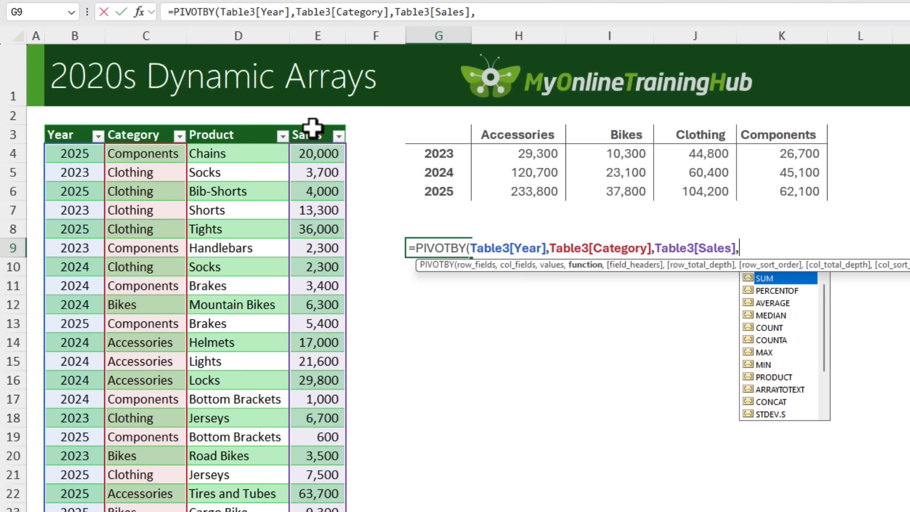
pyautogui.press('Tab')
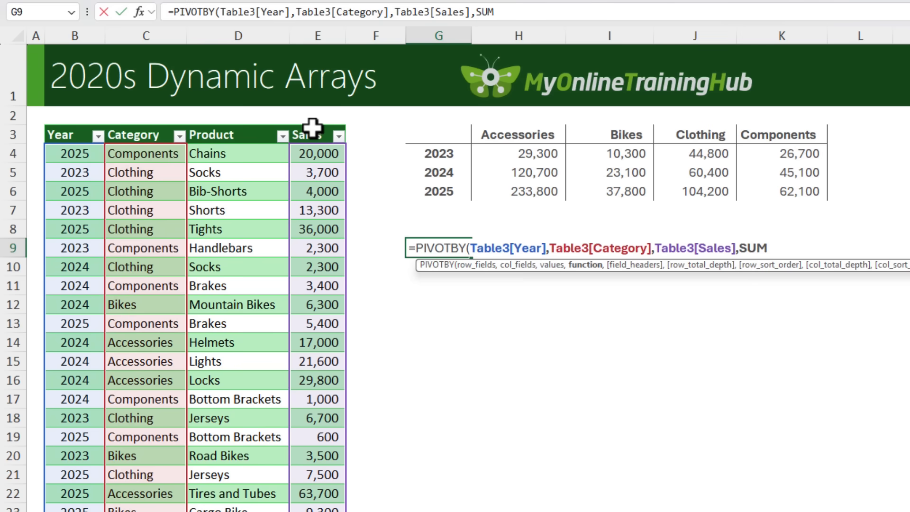
pyautogui.write(')')
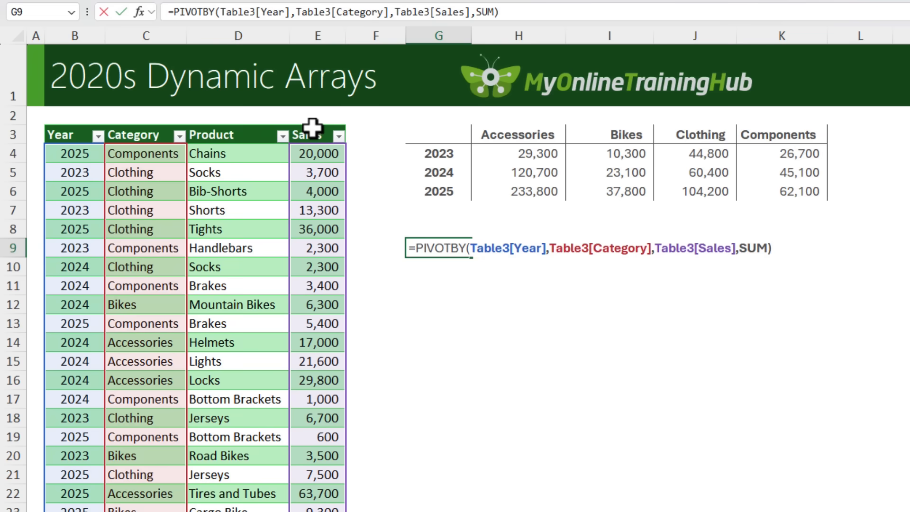
pyautogui.press('Return')
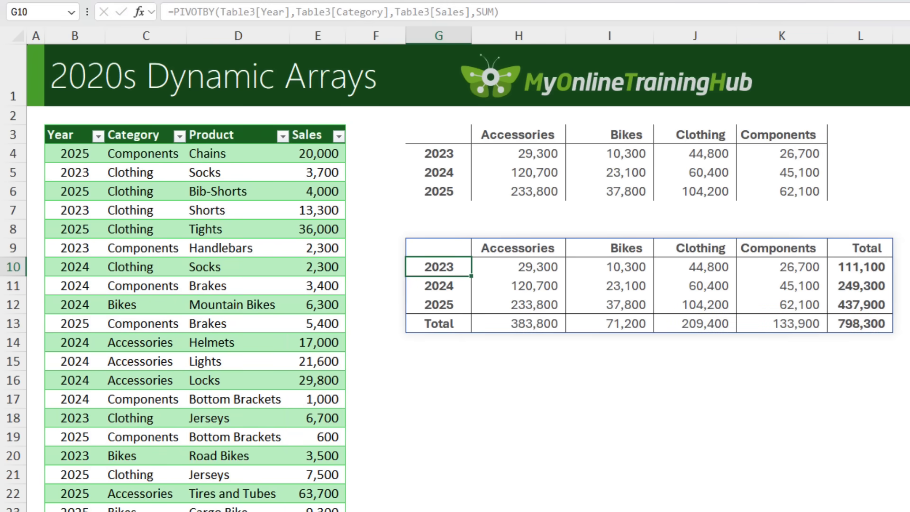
# Step: Examine the PIVOTBY result starting at G9, including its total row, total column and whole spilled range
pyautogui.press('Down')
pyautogui.press('Down')
pyautogui.press('Up')
pyautogui.press('Up')
pyautogui.press('Up')
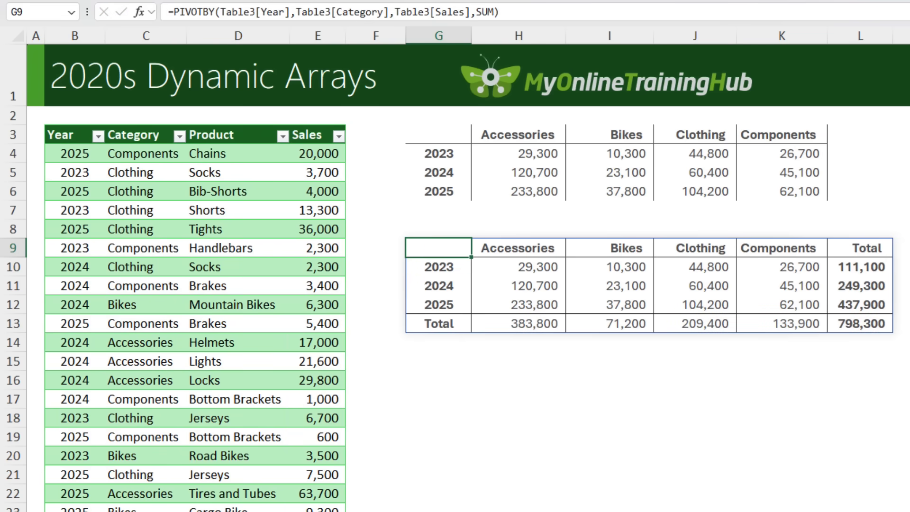
pyautogui.moveTo(493, 321); pyautogui.dragTo(836, 325)
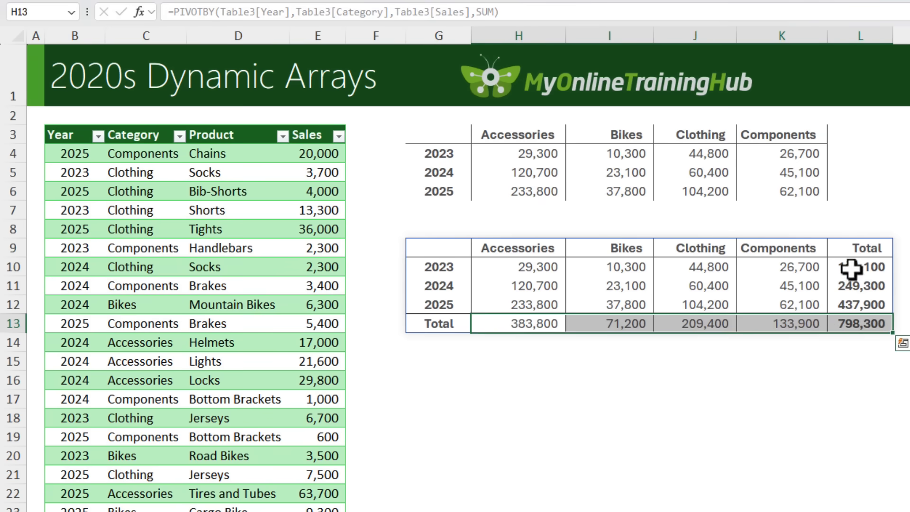
pyautogui.moveTo(851, 268); pyautogui.dragTo(855, 324)
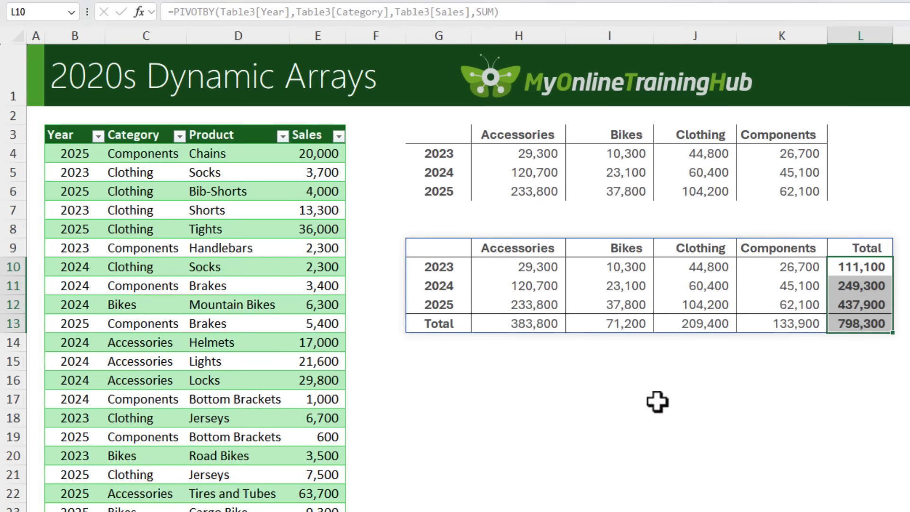
pyautogui.moveTo(449, 251); pyautogui.dragTo(855, 323)
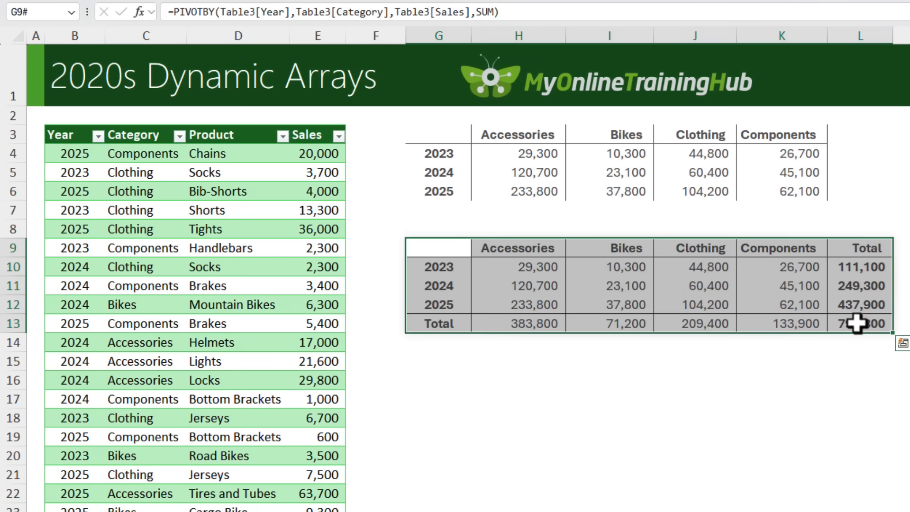
pyautogui.click(432, 246)
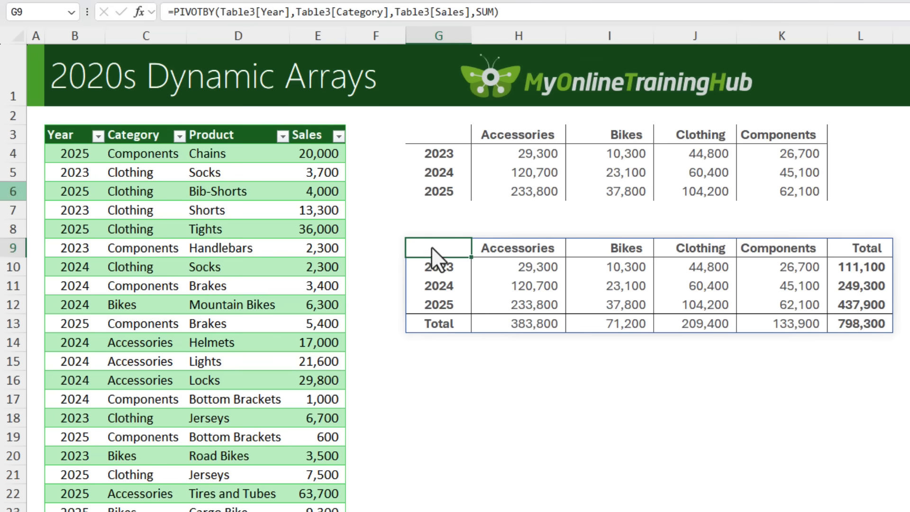
# Step: Freeze the panes at cell G17 to keep rows 1 to 16 and columns A to F in view
pyautogui.click(410, 392)
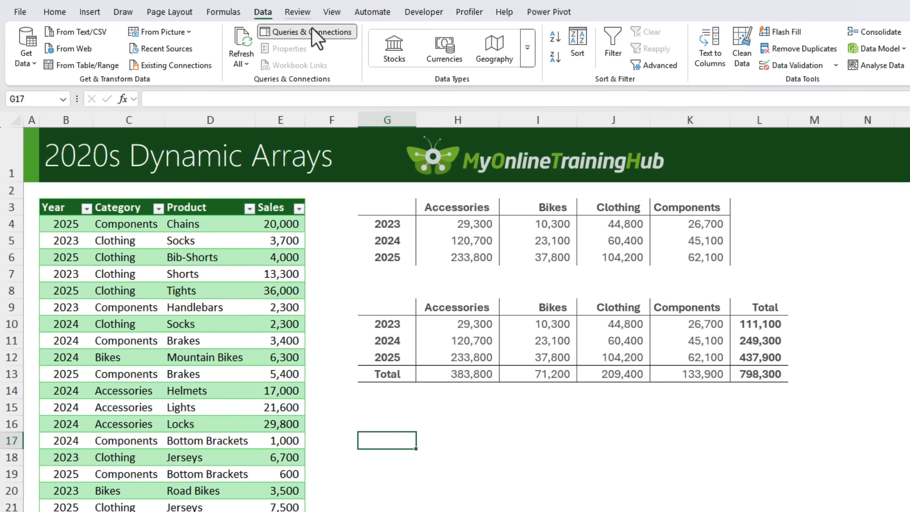
pyautogui.click(331, 14)
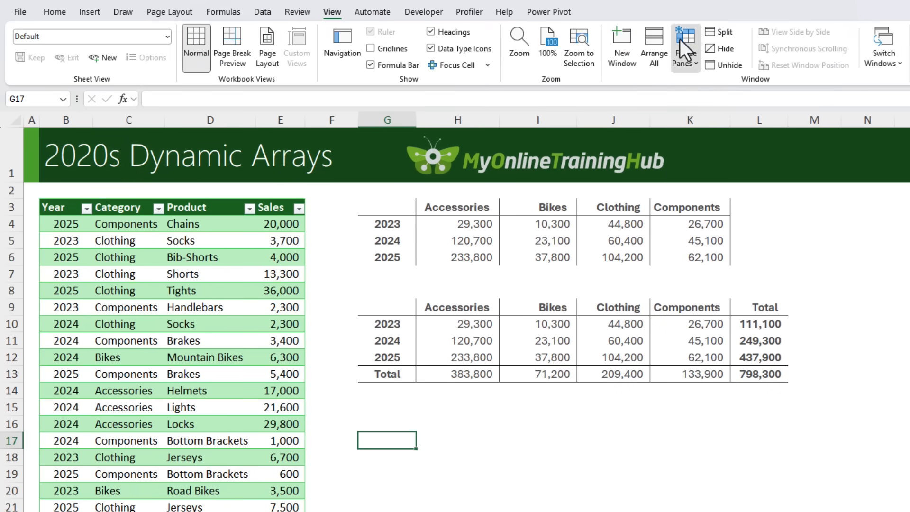
pyautogui.click(679, 39)
pyautogui.click(697, 87)
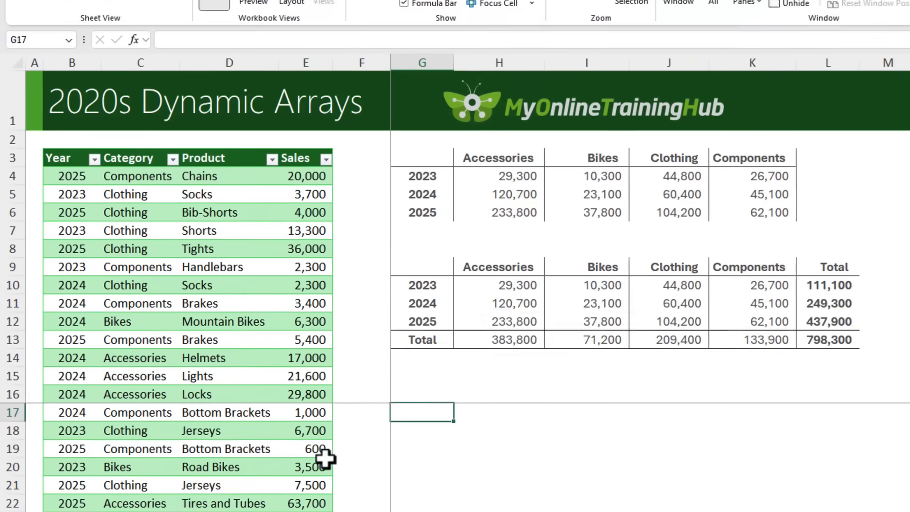
# Step: Append a row to the sales table at B79 with 2026, Components, Chains and 8,700, and check the years formula in G4
pyautogui.scroll(-20, 325, 458)
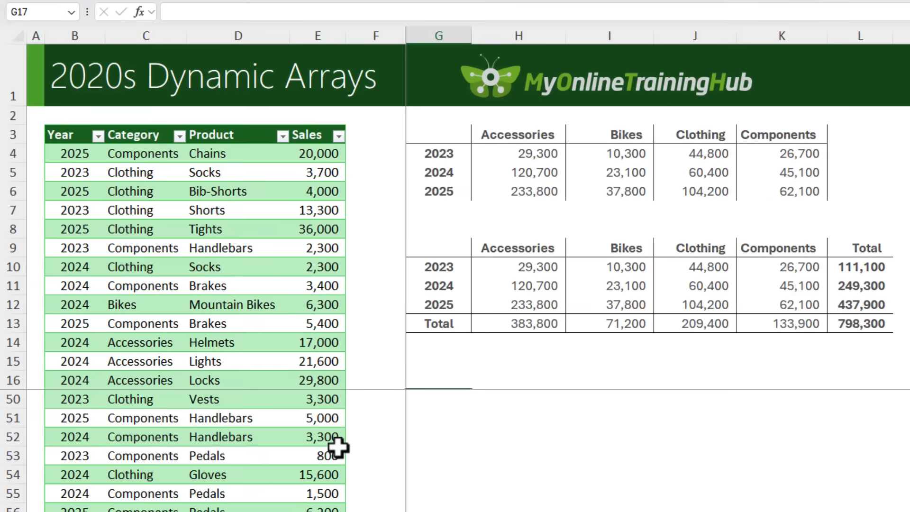
pyautogui.scroll(3, 325, 458)
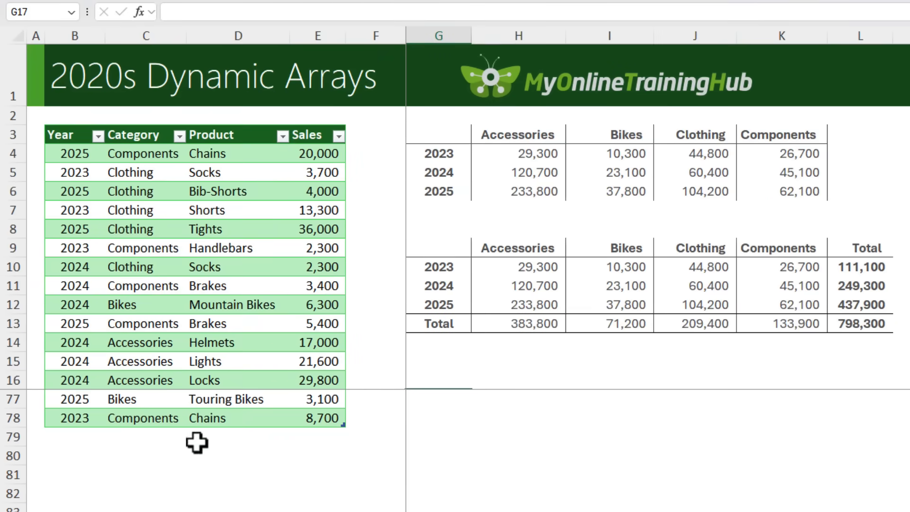
pyautogui.click(89, 438)
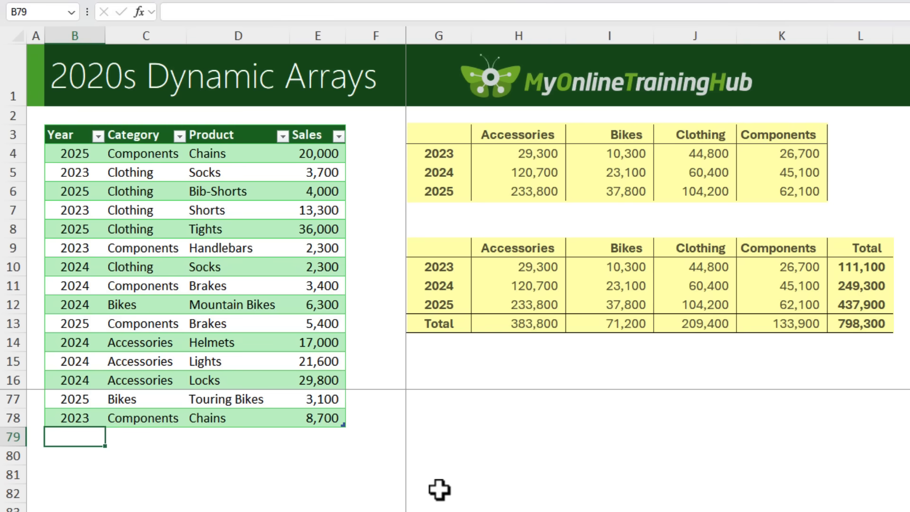
pyautogui.write('2026')
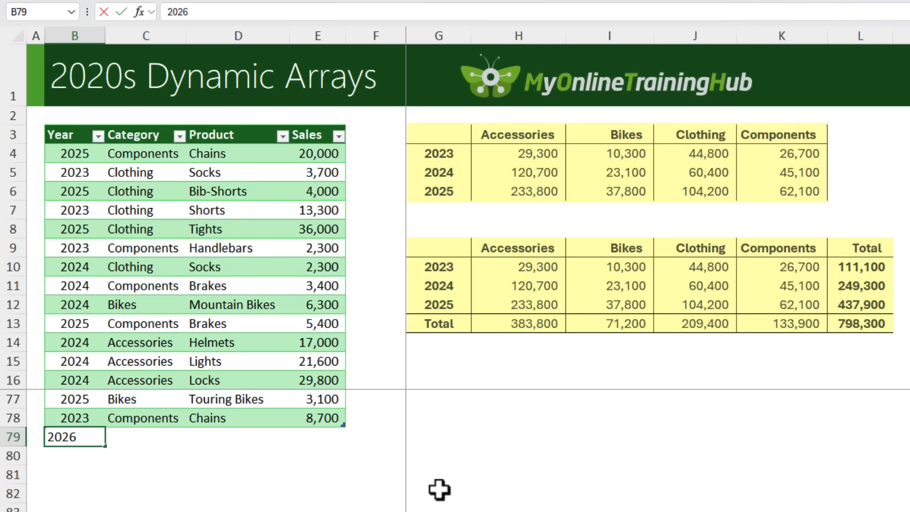
pyautogui.press('Tab')
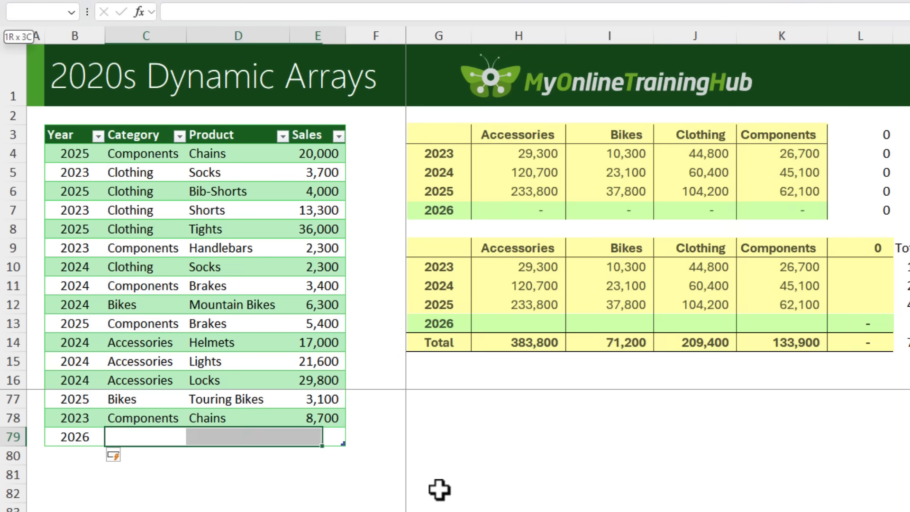
pyautogui.write('Components\tChains\t8,700')
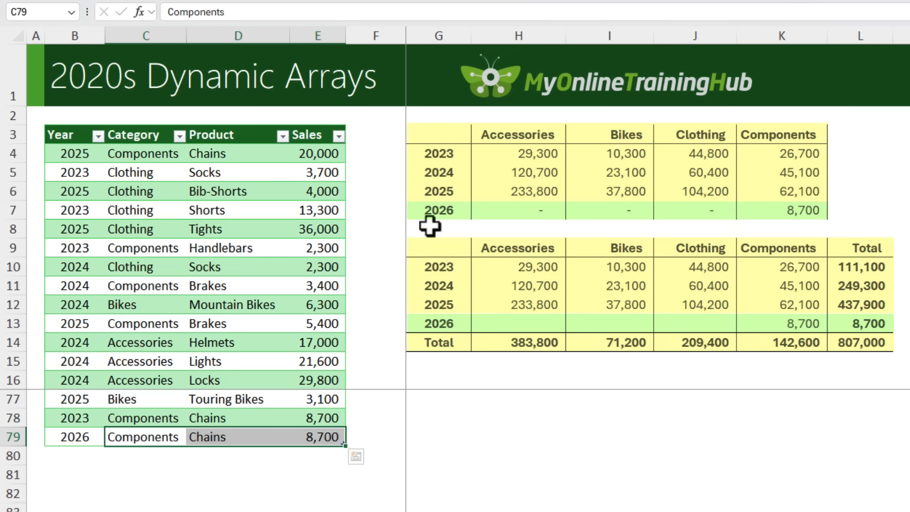
pyautogui.click(426, 141)
pyautogui.click(447, 155)
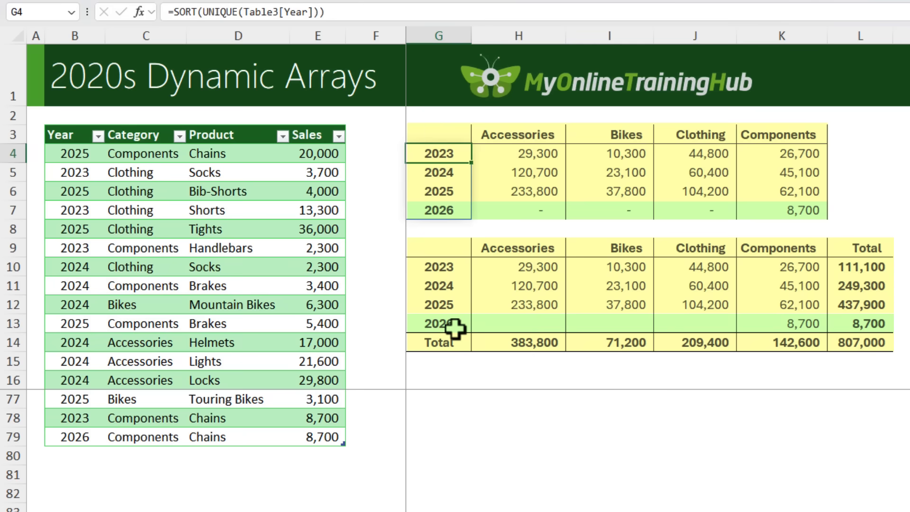